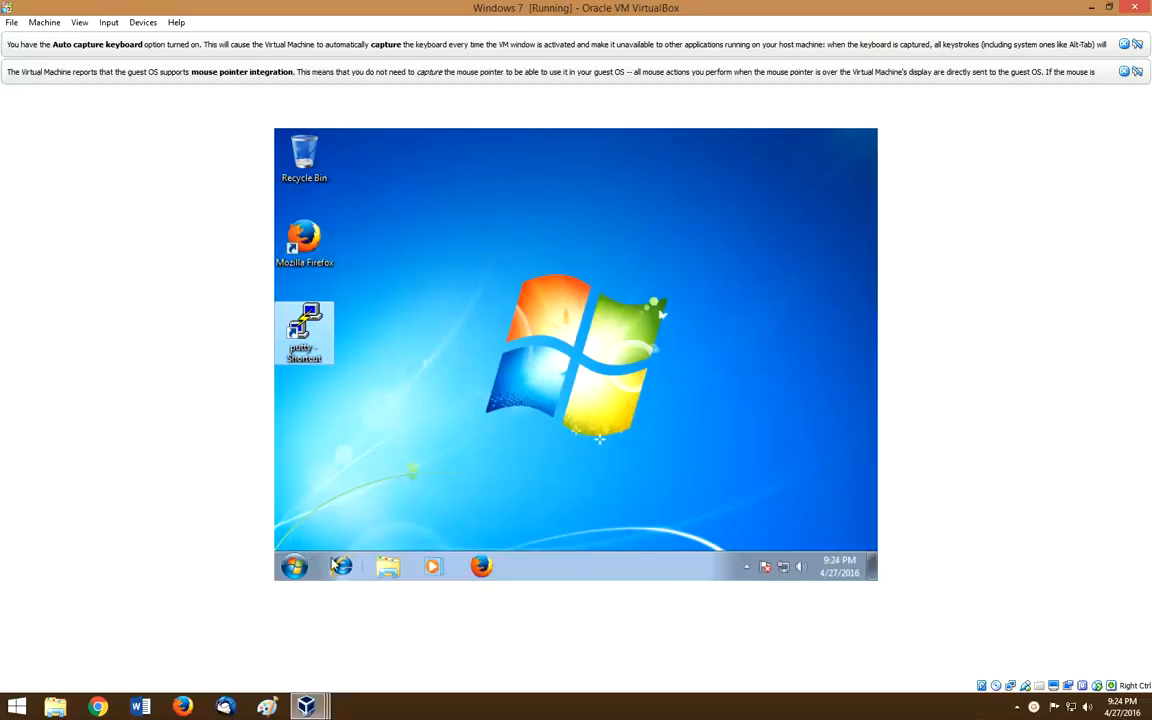
Step: Open Explorer's Network view and open WINSERVER2012 to list its shares
{"action": "left_click", "coordinate": [293, 567]}
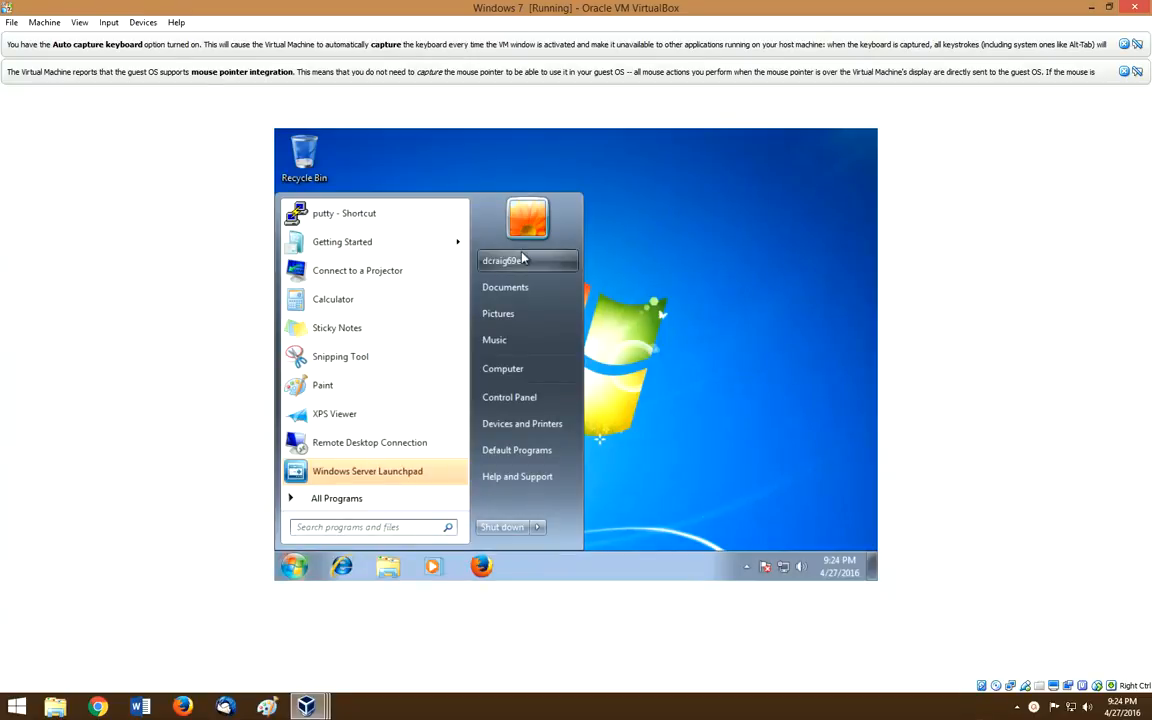
{"action": "left_click", "coordinate": [645, 258]}
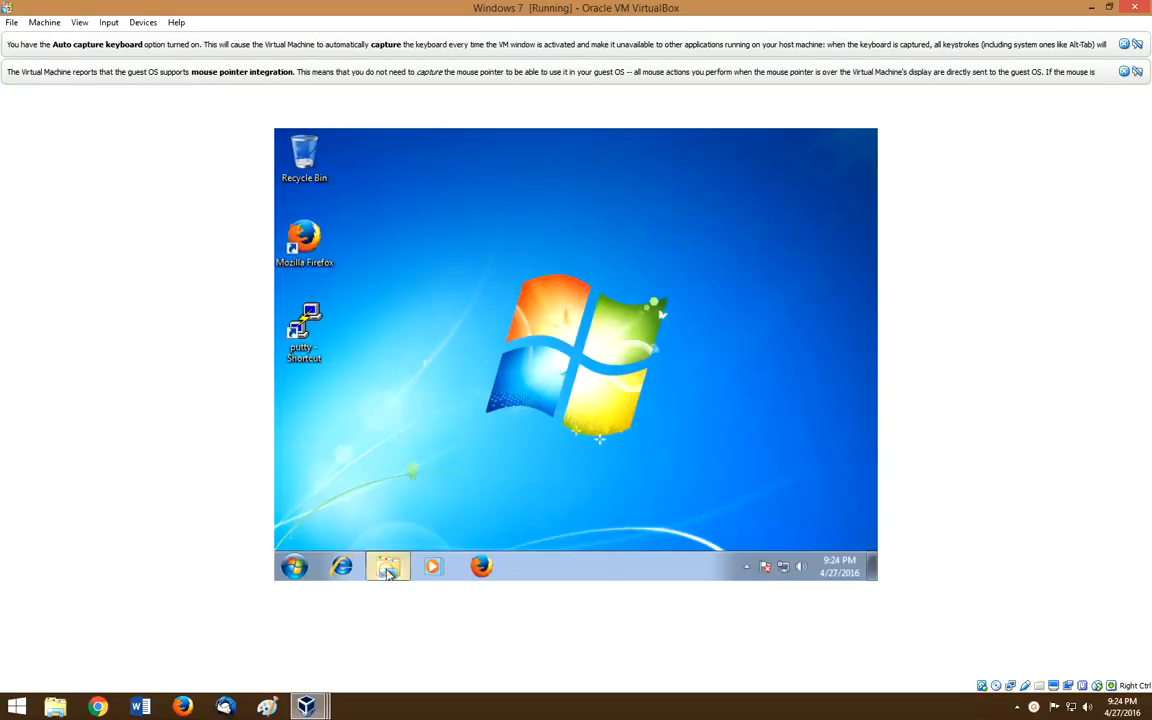
{"action": "left_click", "coordinate": [388, 567]}
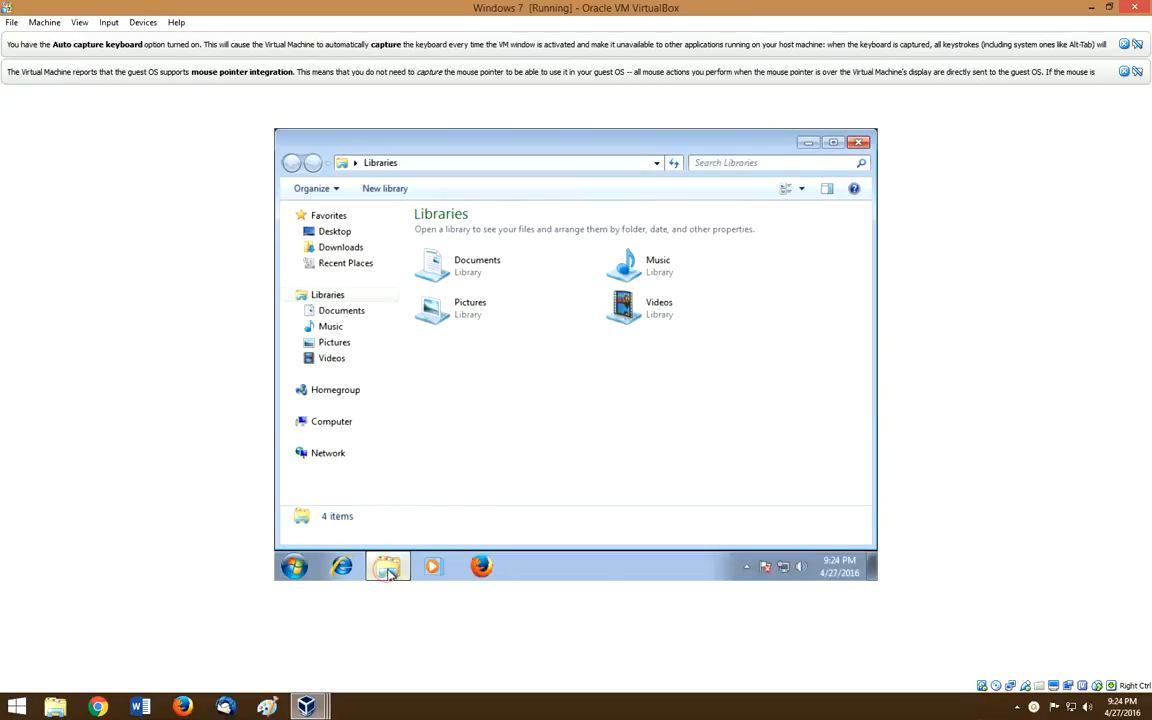
{"action": "left_click", "coordinate": [321, 456]}
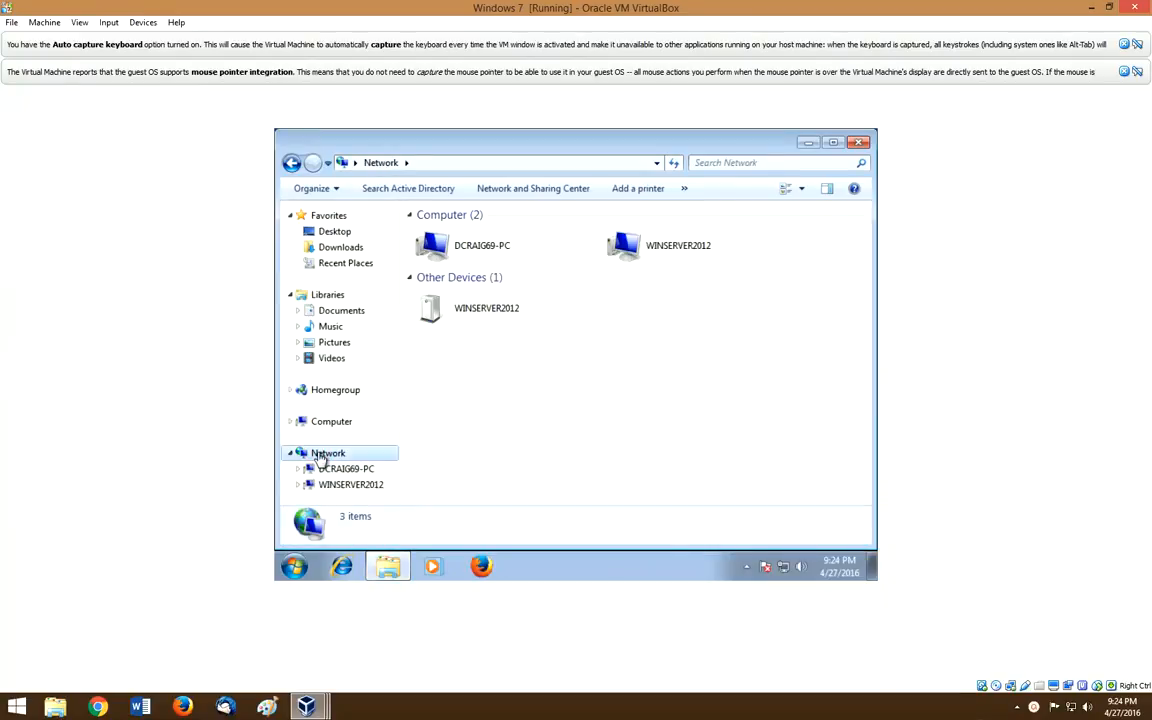
{"action": "left_click", "coordinate": [685, 251]}
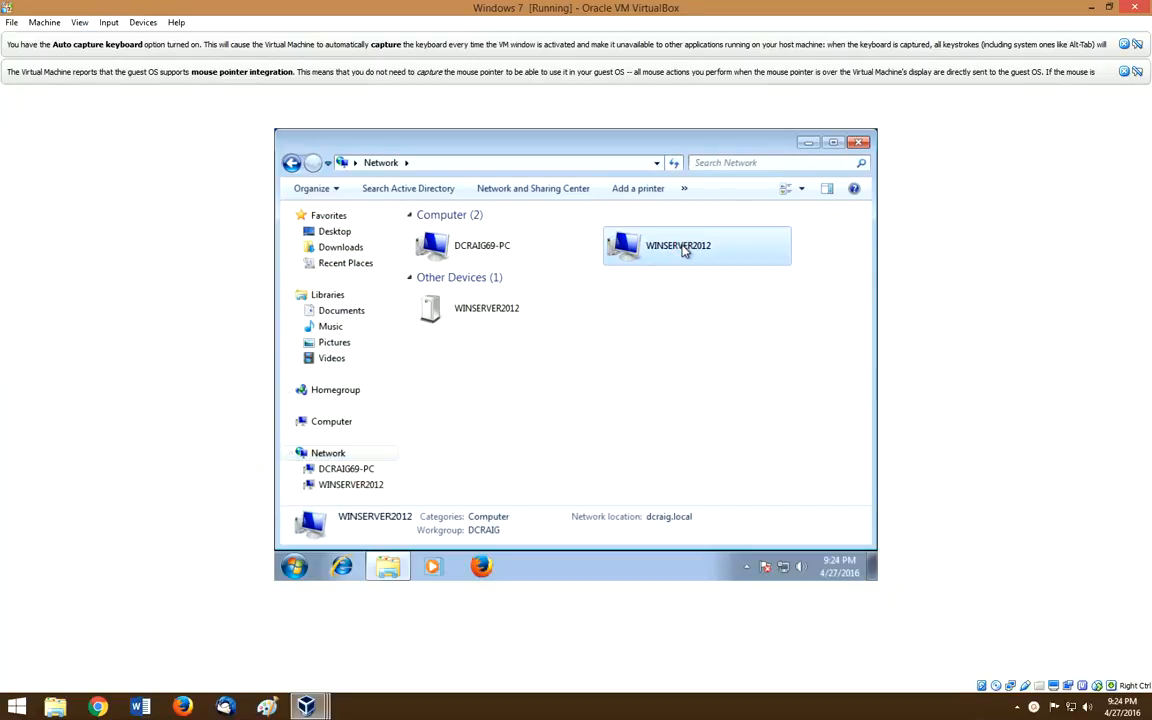
{"action": "double_click", "coordinate": [685, 251]}
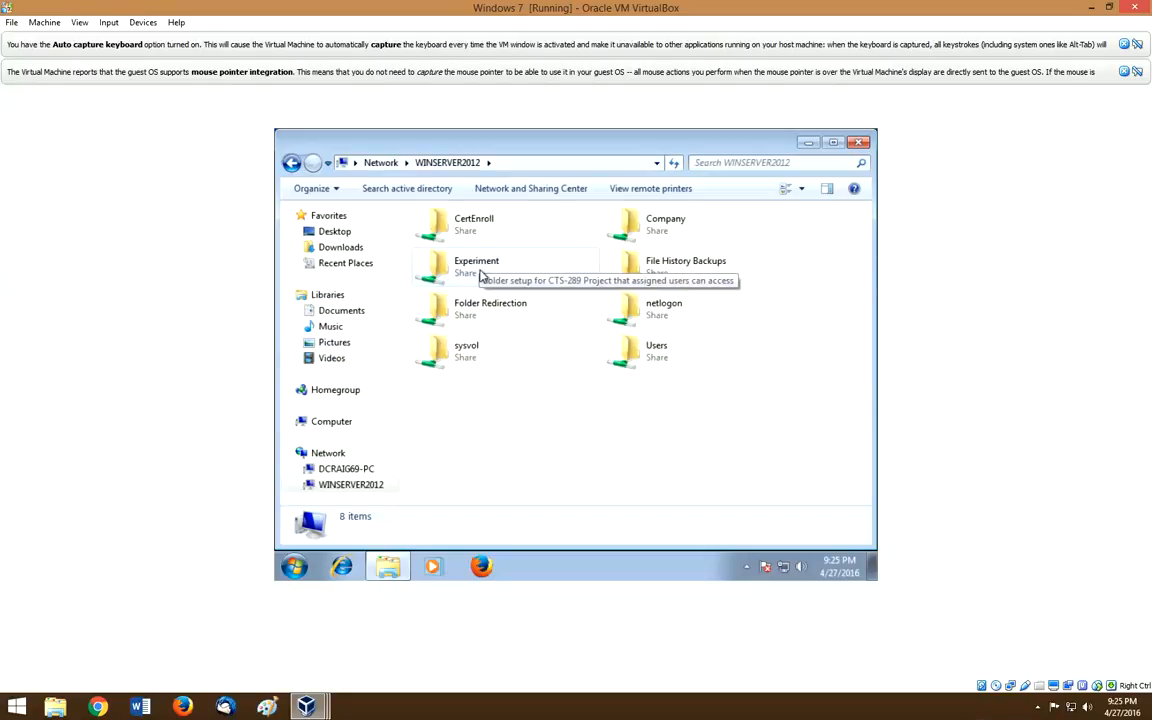
Step: Permanently delete the Experimental Permissions file from the Experiment share
{"action": "double_click", "coordinate": [477, 268]}
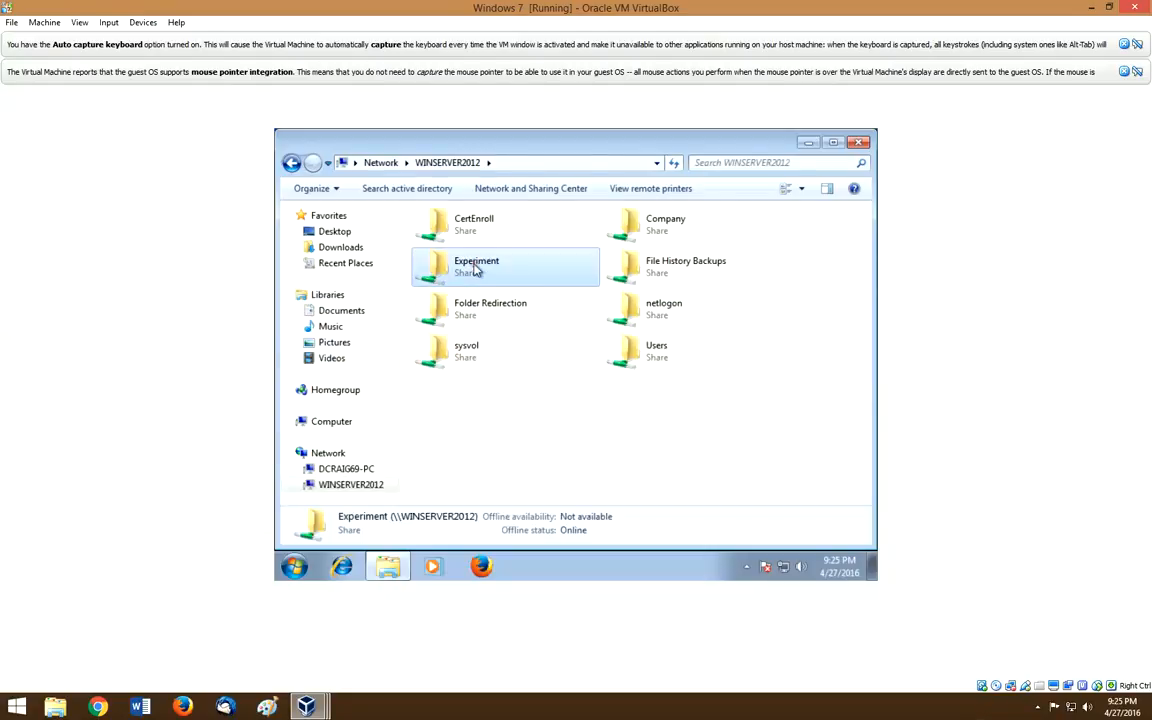
{"action": "left_click", "coordinate": [478, 234]}
{"action": "right_click", "coordinate": [480, 237]}
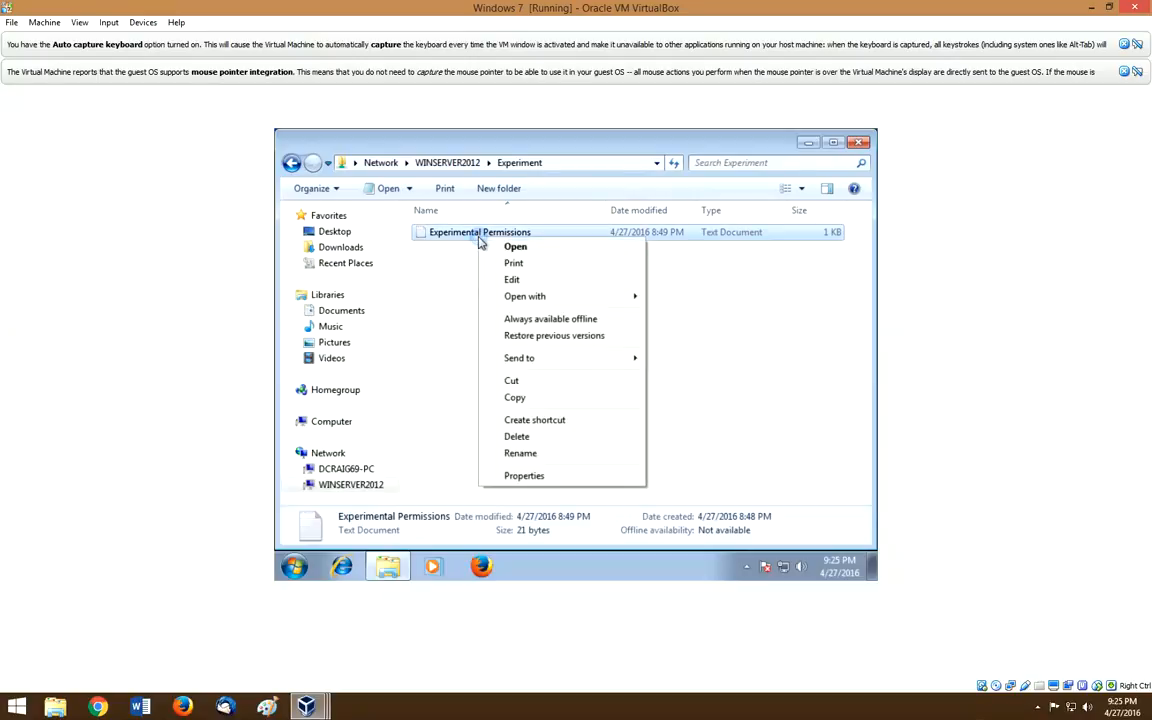
{"action": "left_click", "coordinate": [519, 436]}
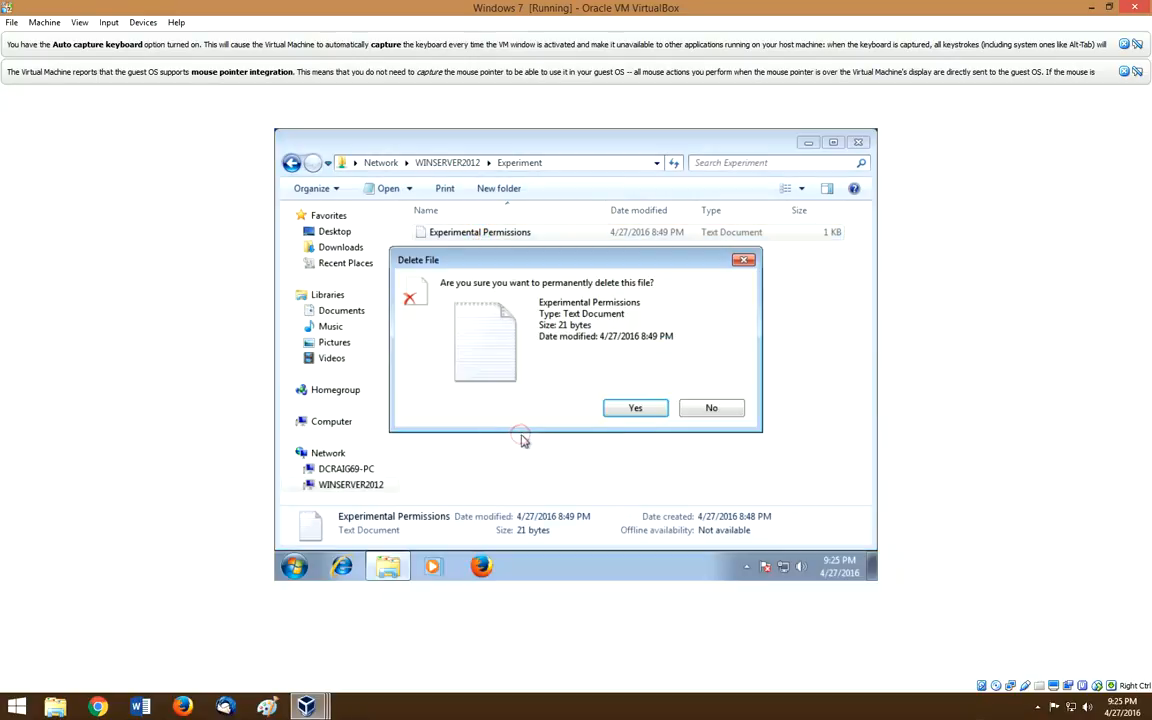
{"action": "left_click", "coordinate": [650, 414]}
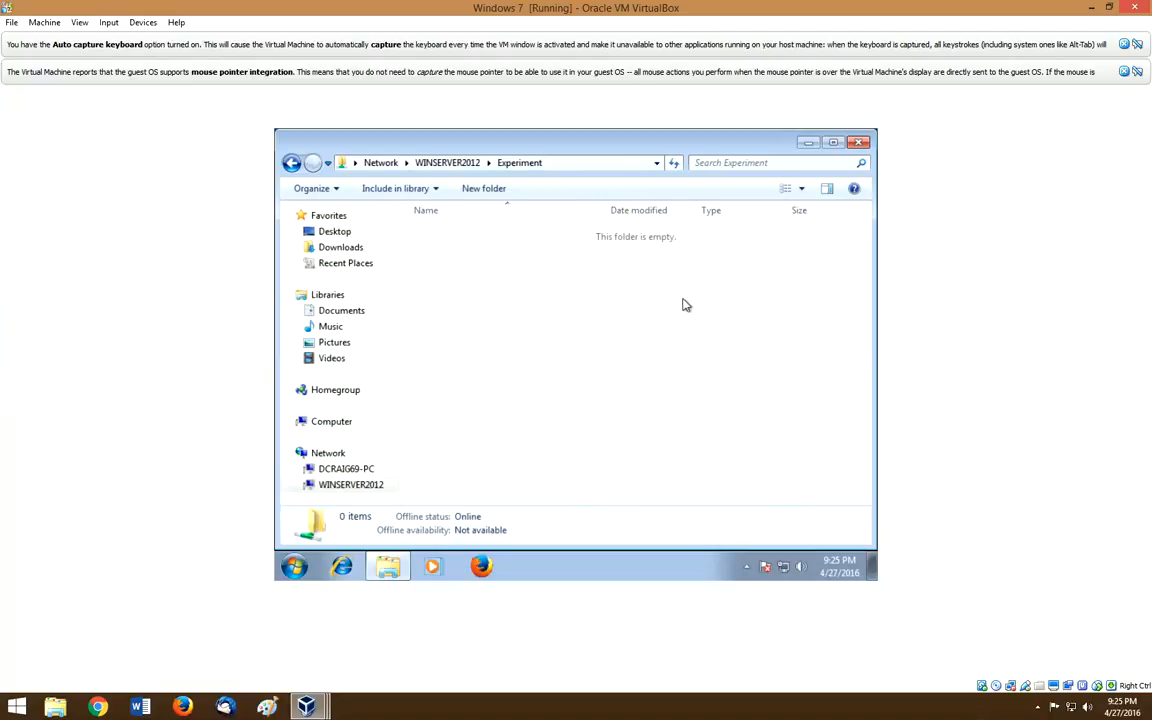
Step: Go back to WINSERVER2012, reopen the now-empty Experiment share, and close Explorer
{"action": "left_click", "coordinate": [291, 163]}
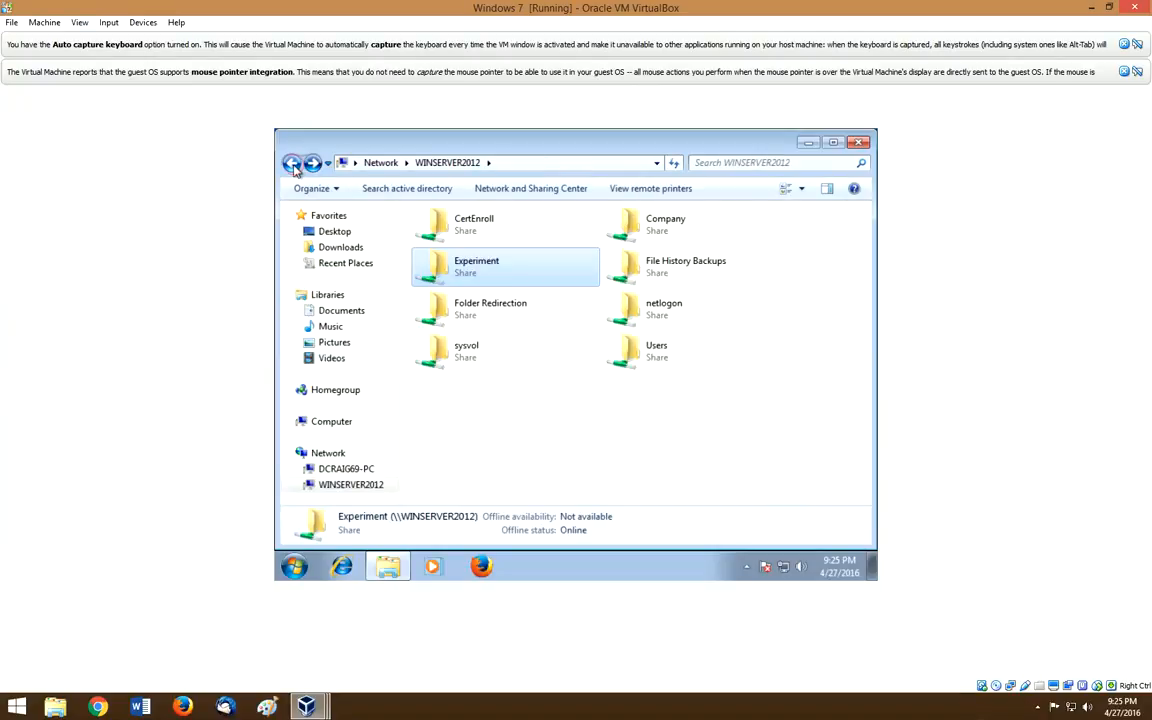
{"action": "double_click", "coordinate": [489, 277]}
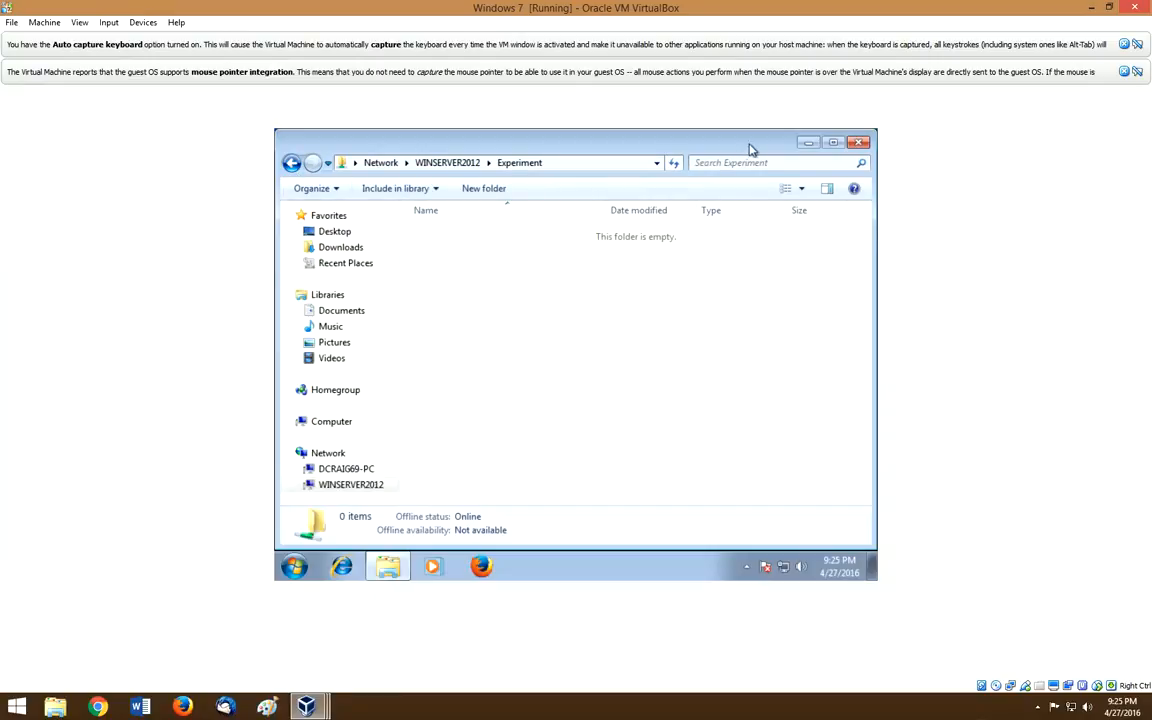
{"action": "left_click", "coordinate": [858, 142]}
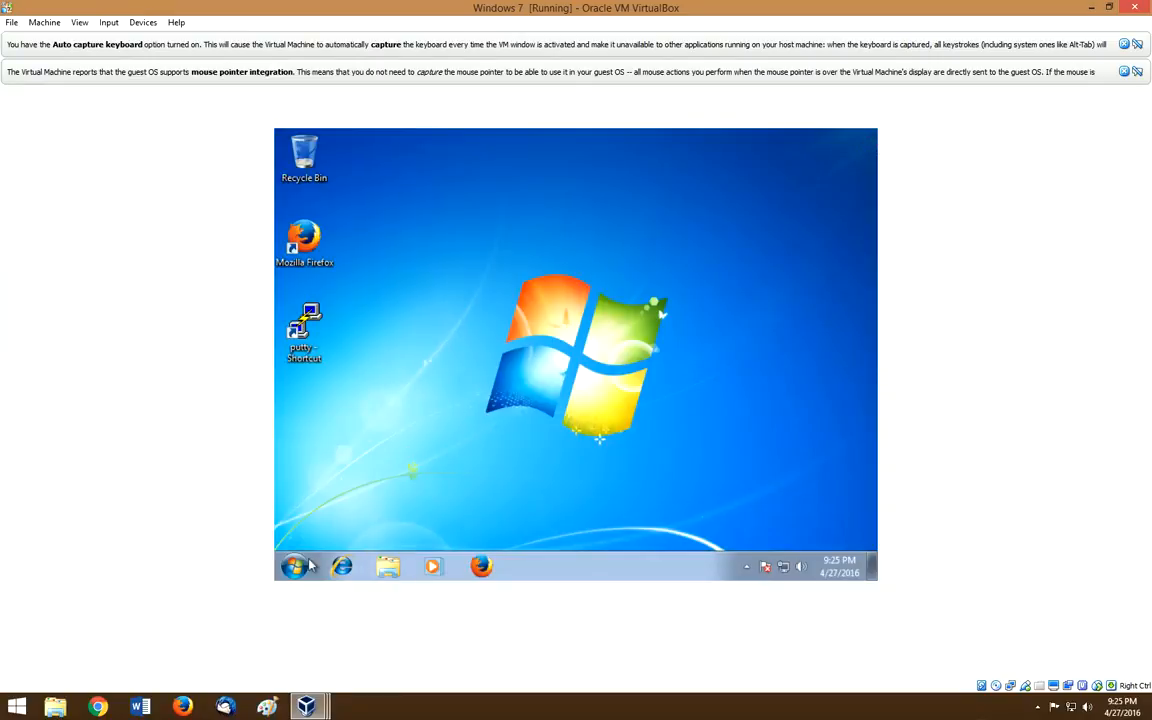
Step: Switch user from the Start menu and send Ctrl-Alt-Del to the guest
{"action": "left_click", "coordinate": [294, 566]}
{"action": "mouse_move", "coordinate": [533, 535]}
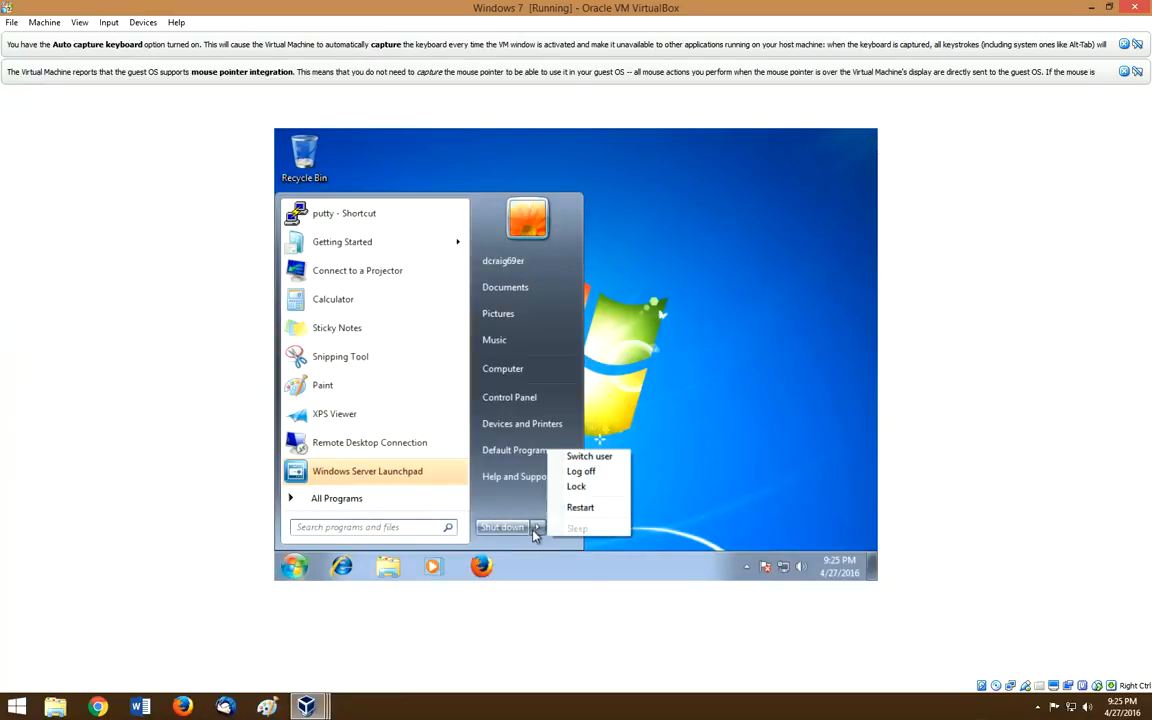
{"action": "left_click", "coordinate": [598, 457]}
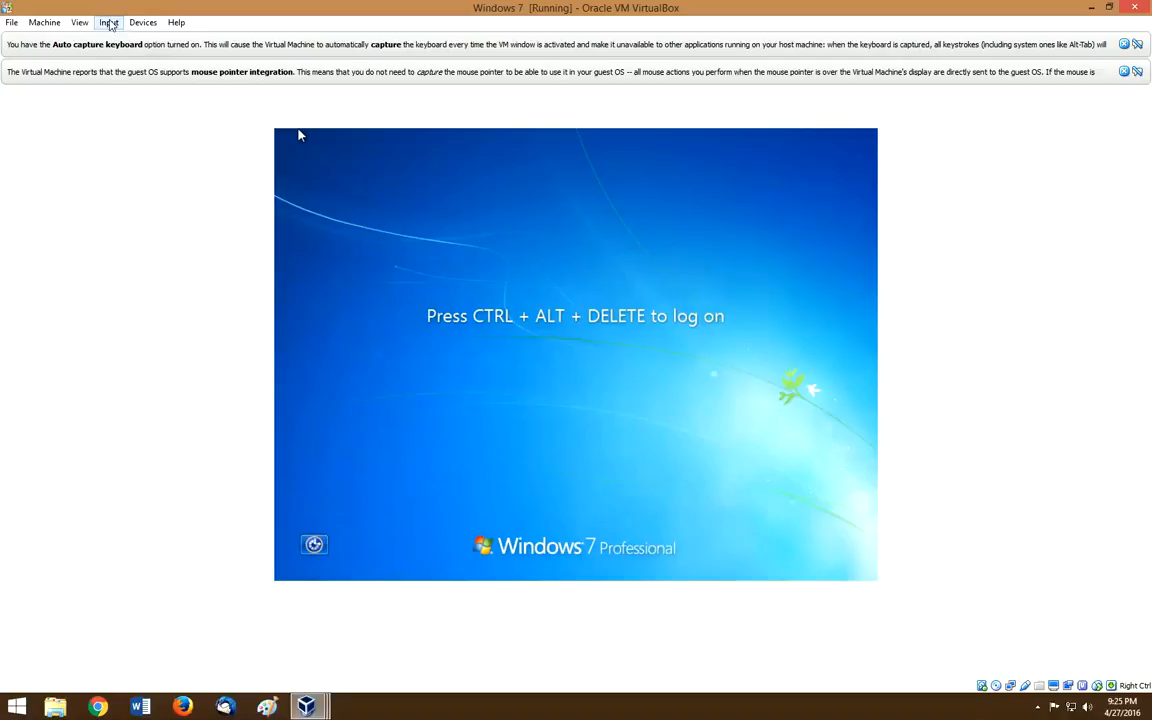
{"action": "left_click", "coordinate": [109, 23]}
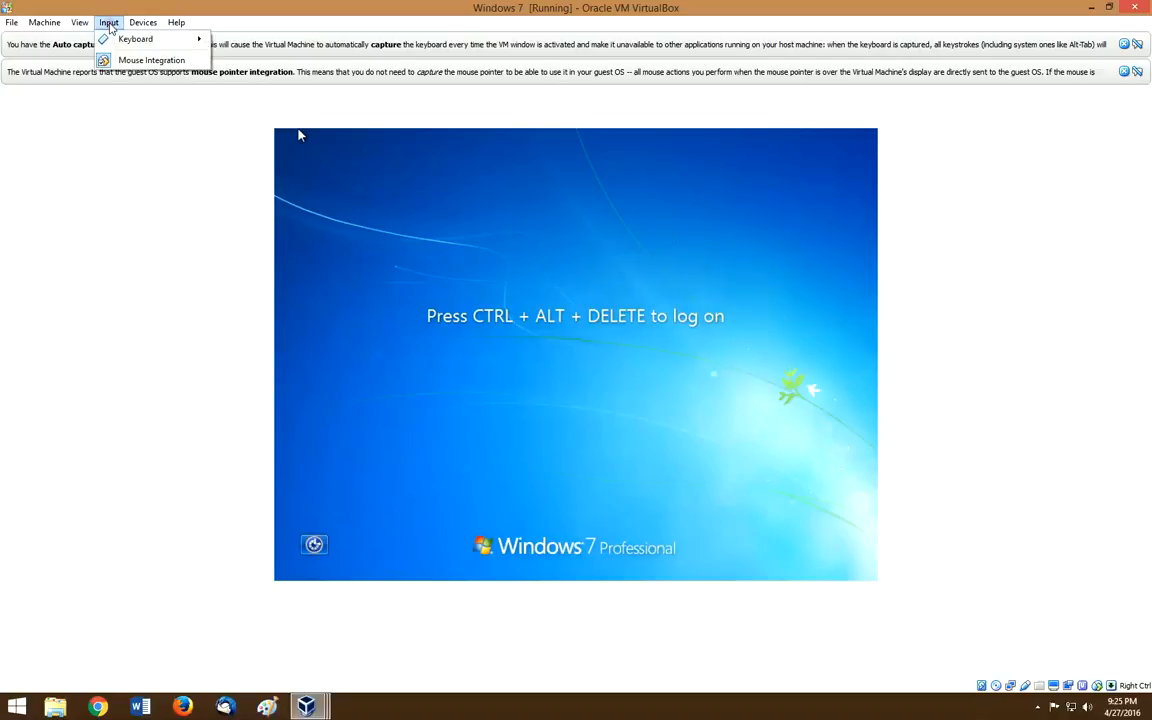
{"action": "mouse_move", "coordinate": [150, 39]}
{"action": "left_click", "coordinate": [255, 65]}
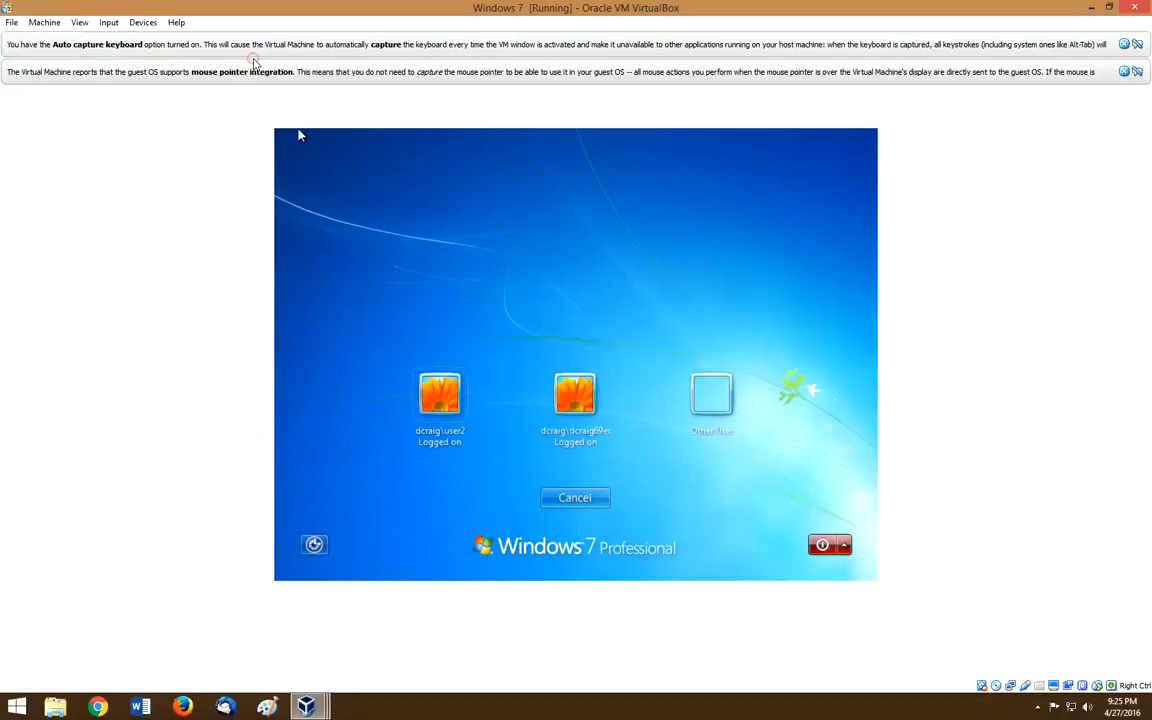
Step: Log on as another domain user, entering the user name and password
{"action": "left_click", "coordinate": [731, 410]}
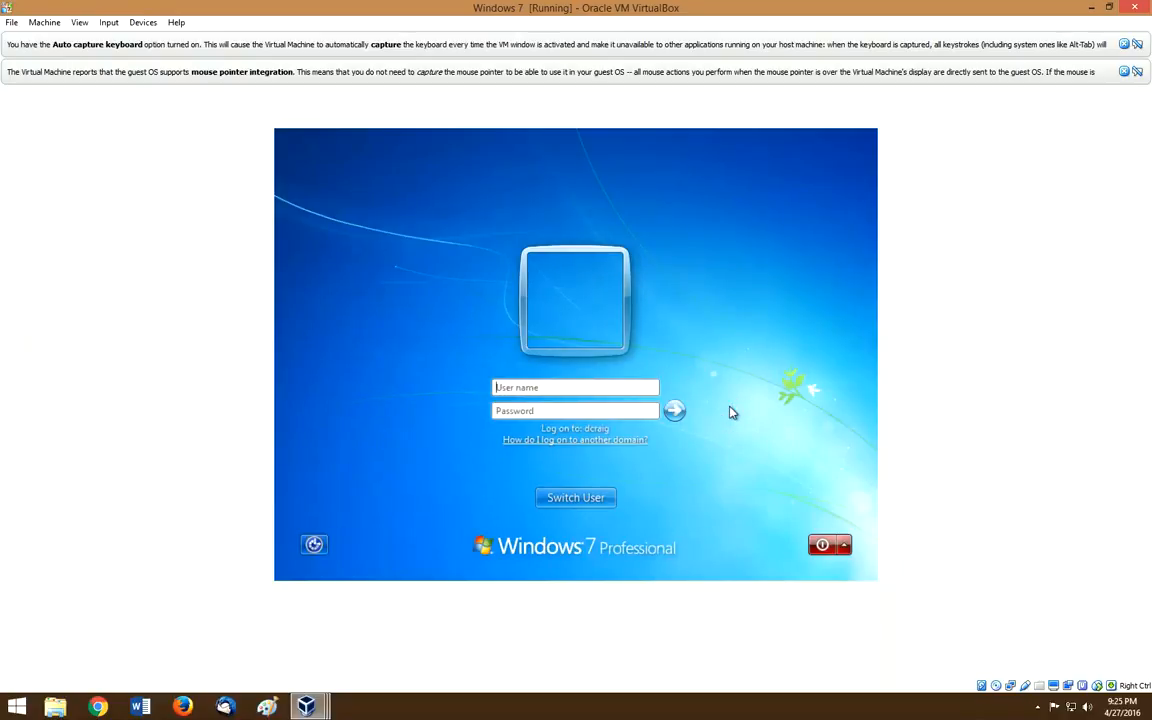
{"action": "type", "text": "user1"}
{"action": "key", "text": "Tab"}
{"action": "key", "text": "ctrl+a"}
{"action": "key", "text": "BackSpace"}
{"action": "key", "text": "Return"}
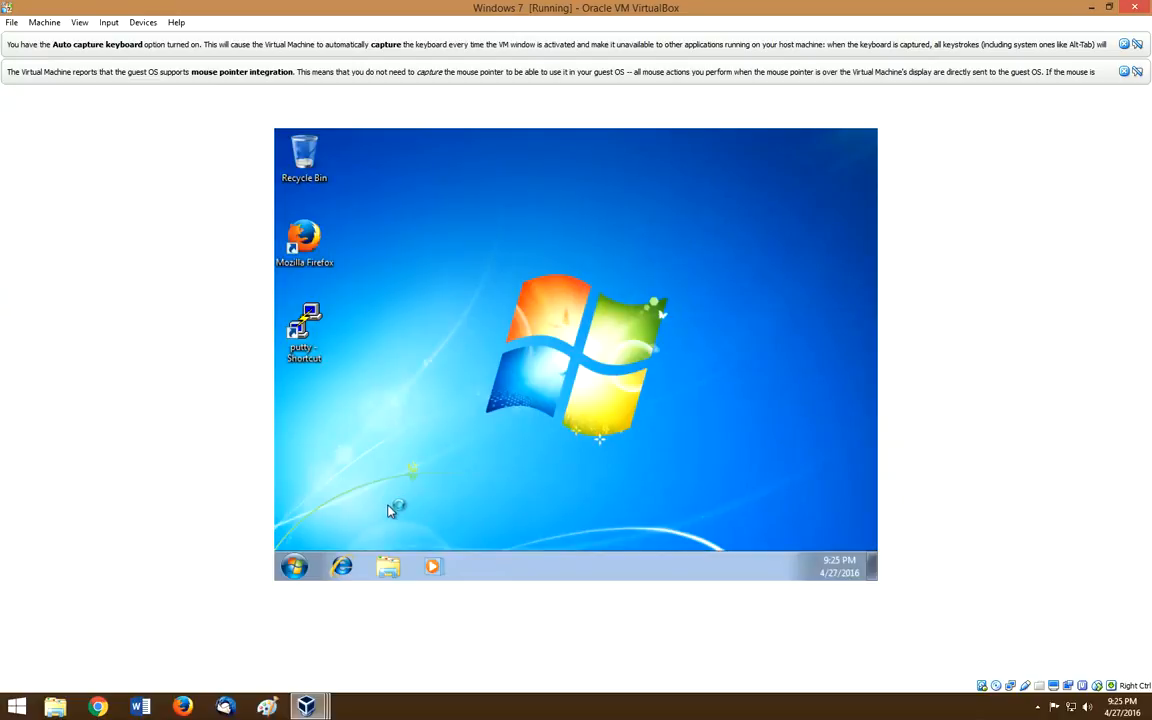
Step: Browse Network > WINSERVER2012 and open the empty Experiment share as the new user
{"action": "left_click", "coordinate": [386, 570]}
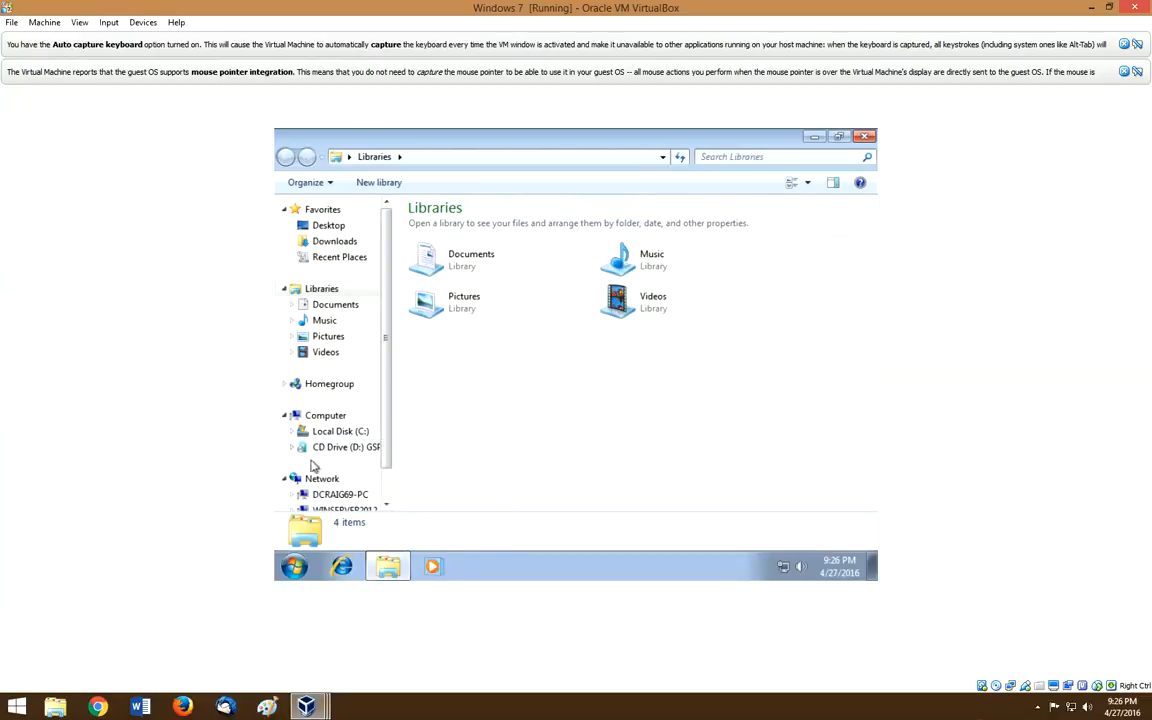
{"action": "left_click", "coordinate": [321, 479]}
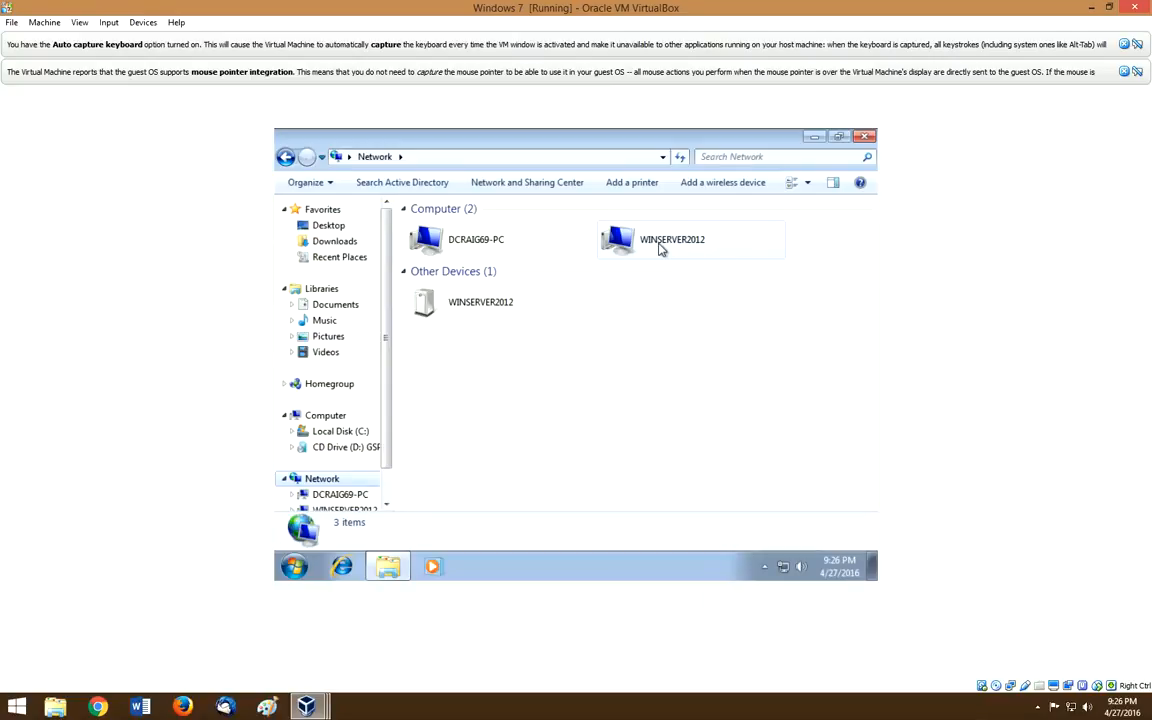
{"action": "double_click", "coordinate": [660, 249]}
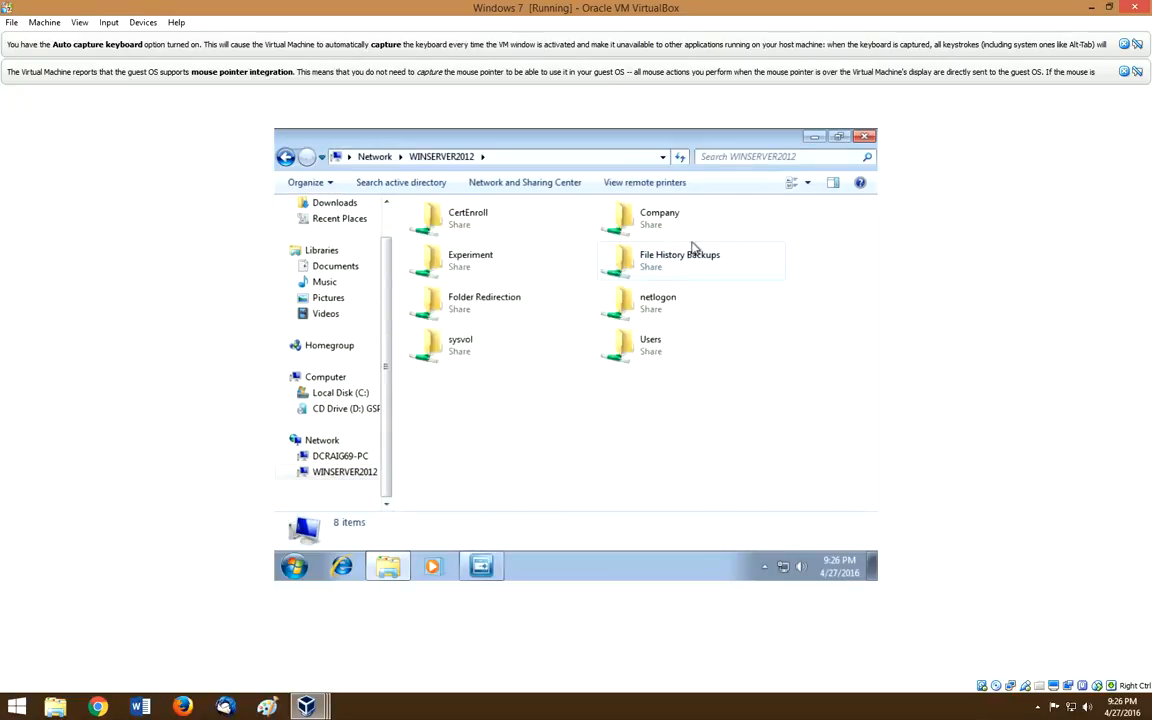
{"action": "mouse_move", "coordinate": [476, 273]}
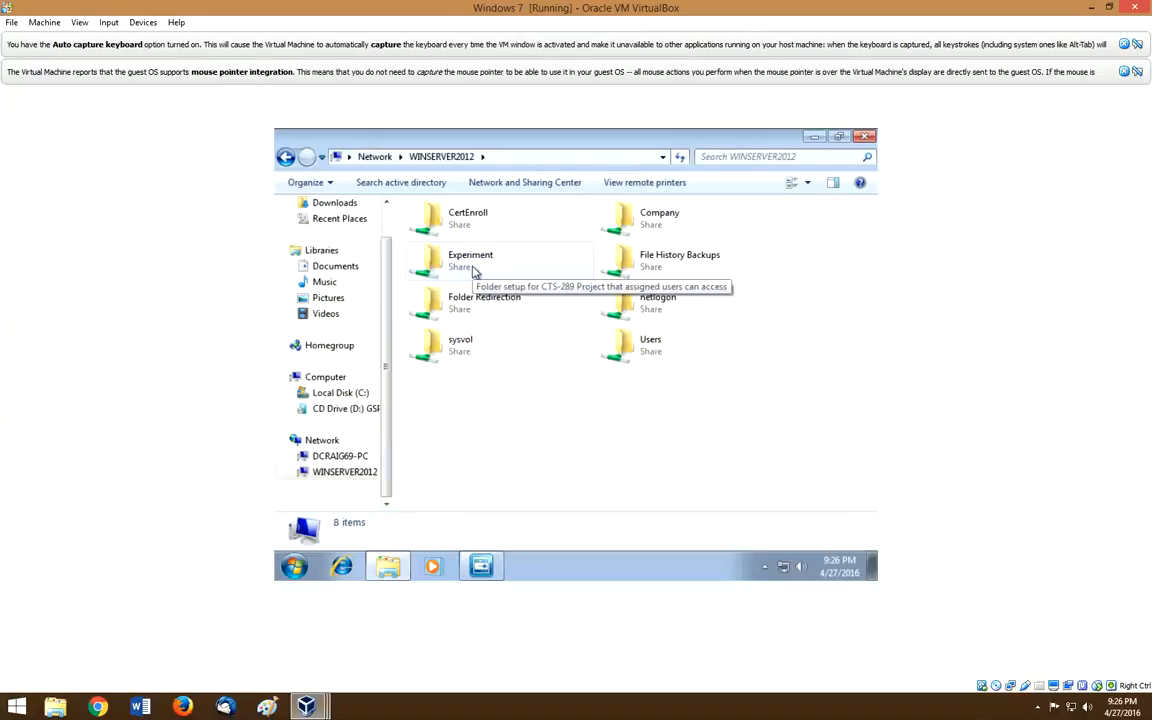
{"action": "double_click", "coordinate": [476, 273]}
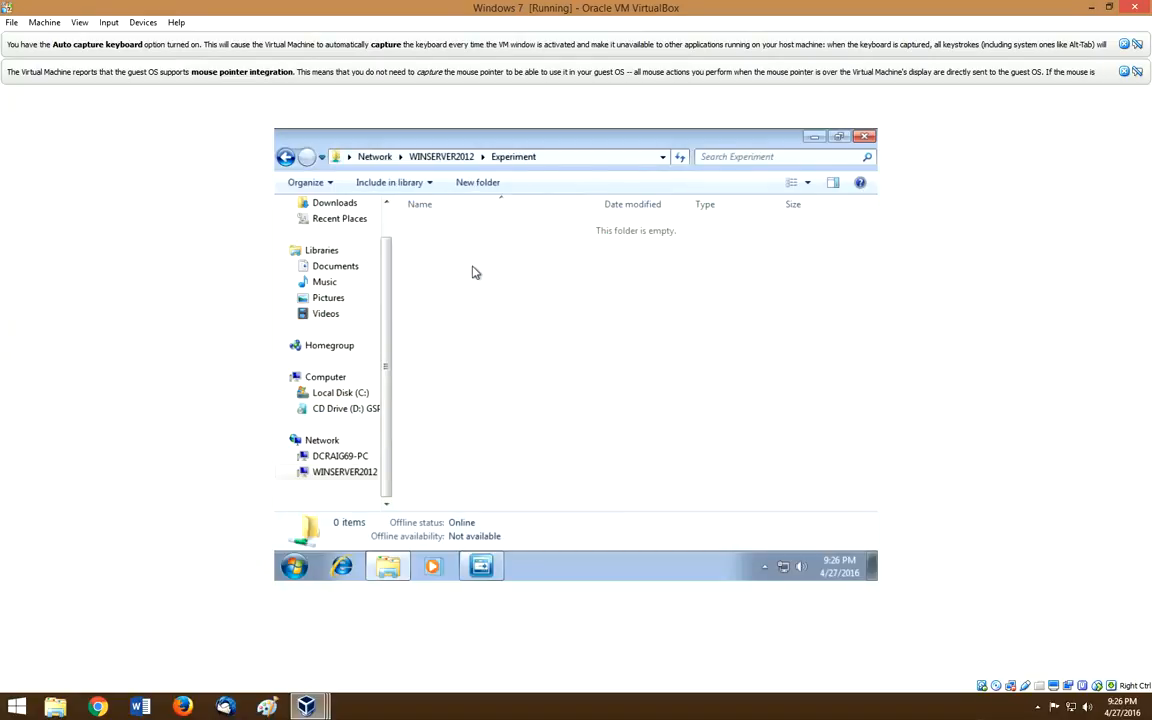
Step: Create a new empty text file named 'Experimental Document' in the Experiment share
{"action": "right_click", "coordinate": [475, 271]}
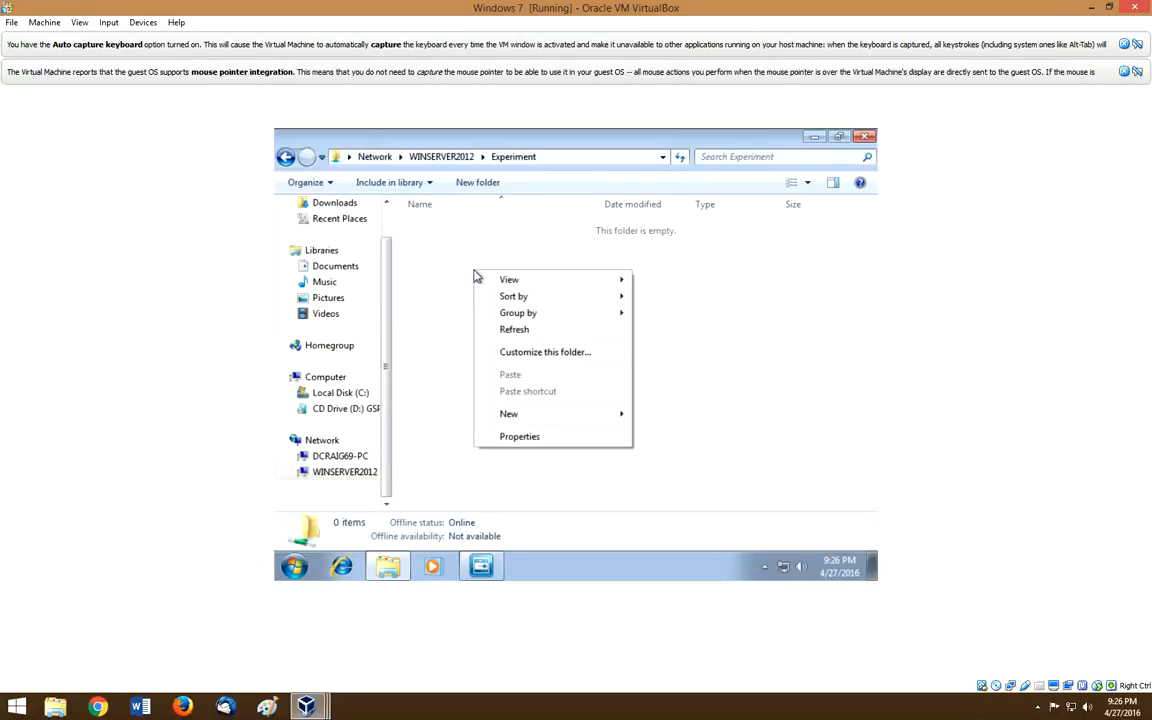
{"action": "mouse_move", "coordinate": [547, 418]}
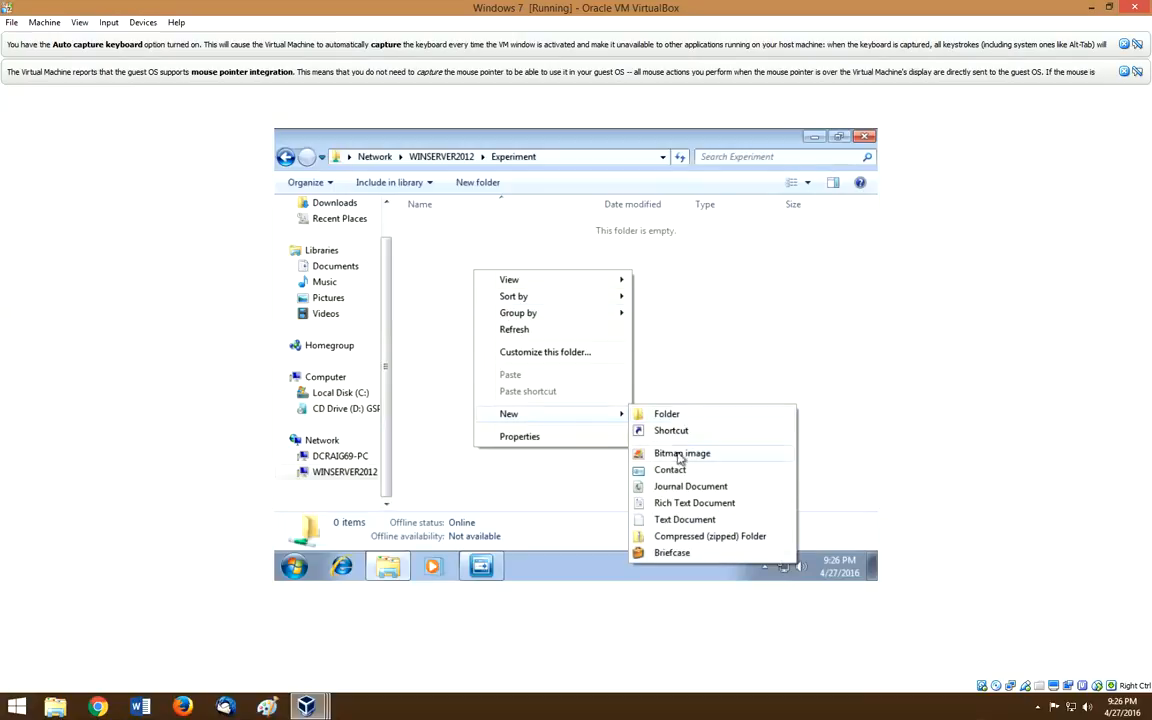
{"action": "left_click", "coordinate": [682, 521]}
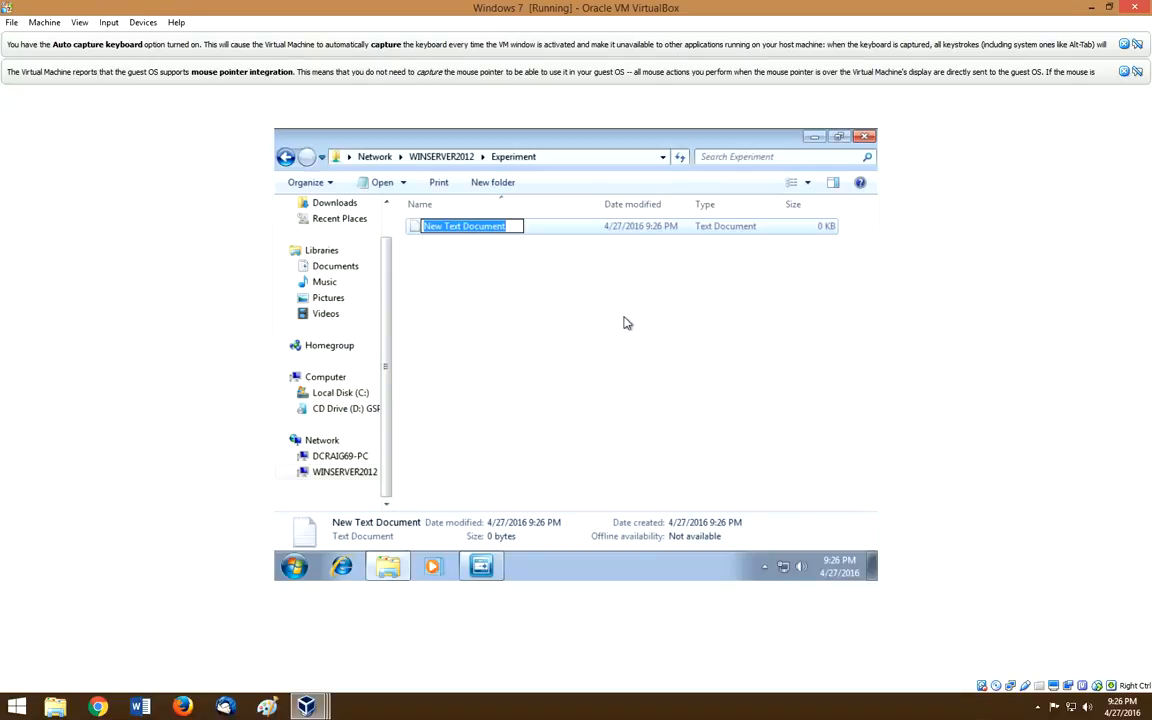
{"action": "type", "text": "Ex"}
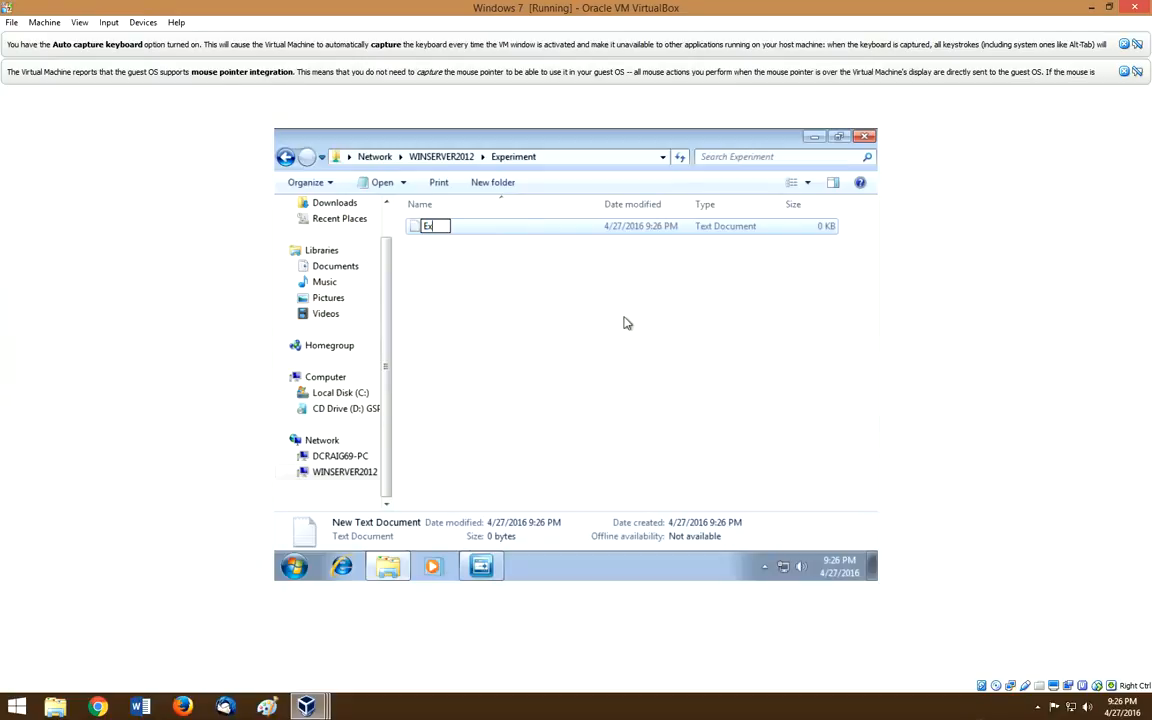
{"action": "type", "text": "perimental Document"}
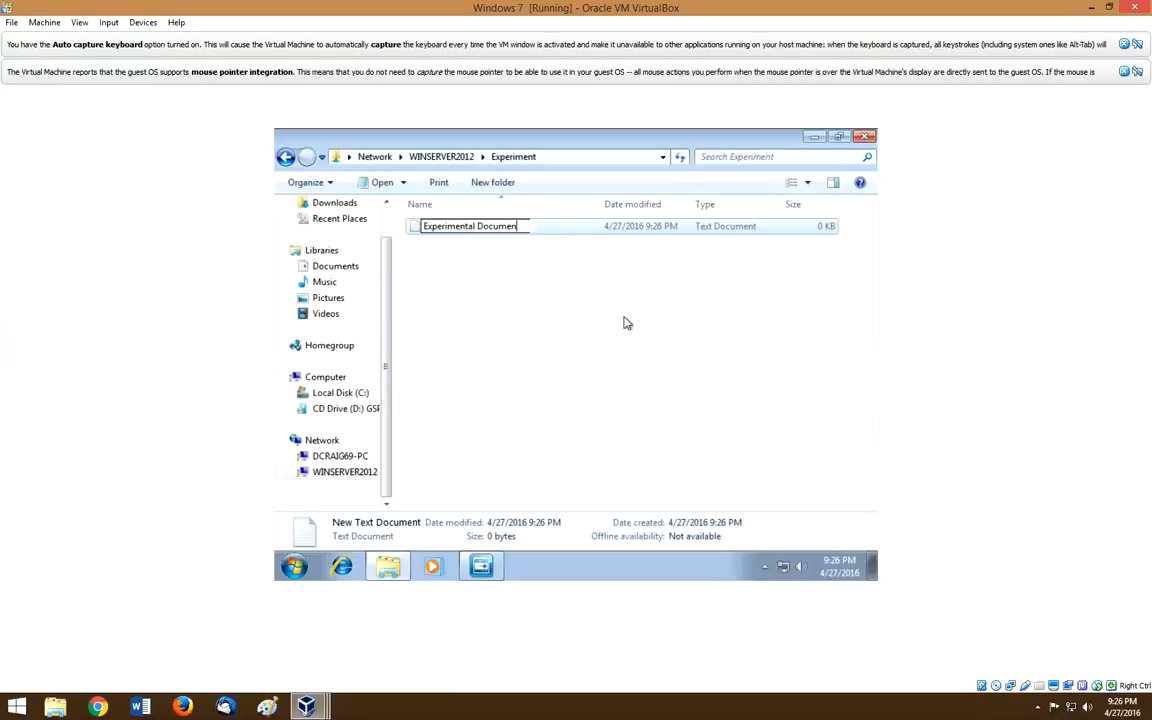
{"action": "key", "text": "Return"}
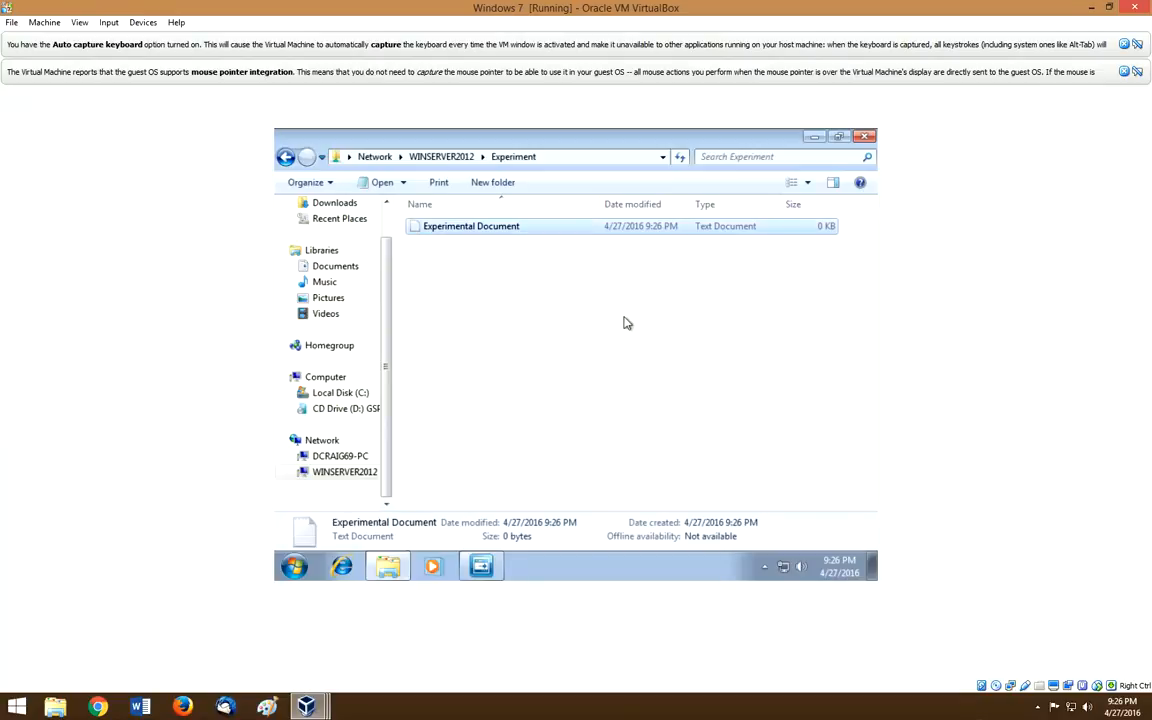
{"action": "left_click", "coordinate": [294, 566]}
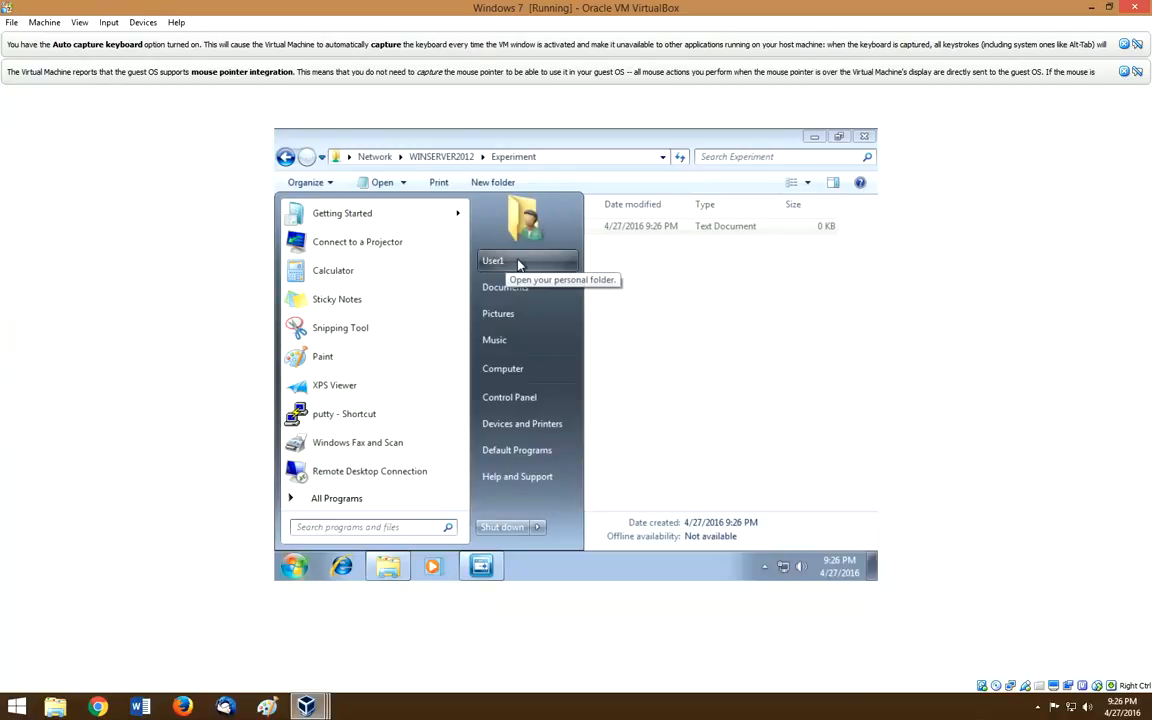
{"action": "left_click", "coordinate": [500, 261]}
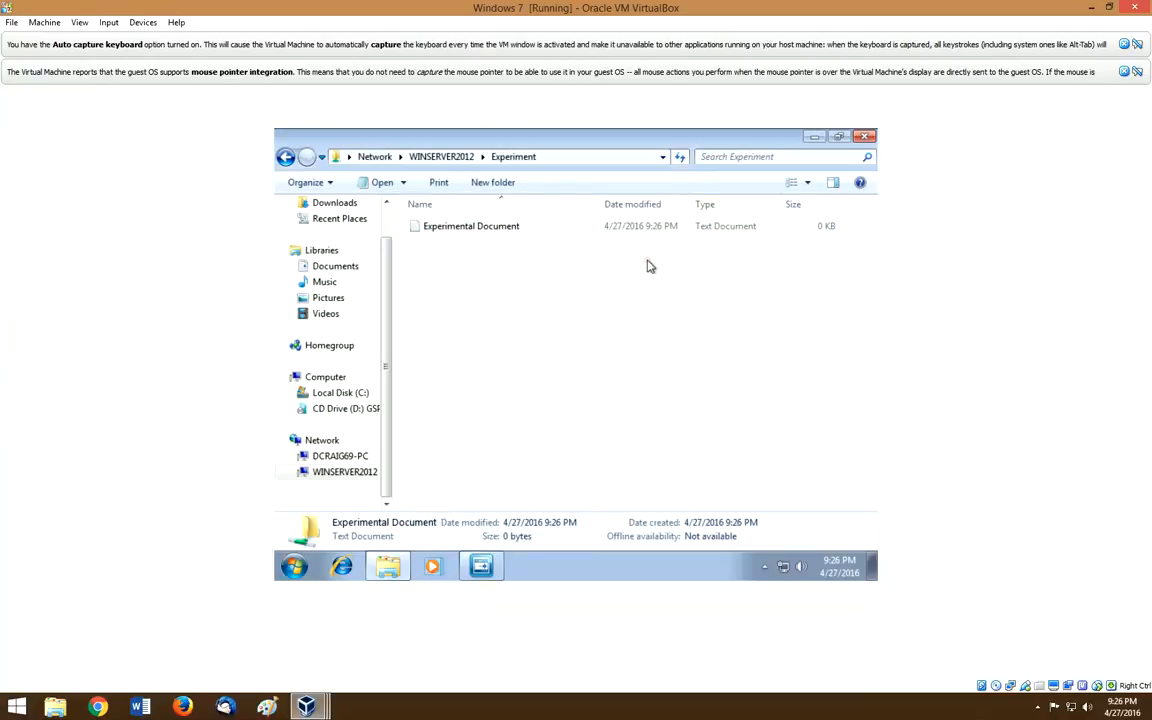
Step: Write 'user1 is in the house' in Experimental Document, save it, and close Notepad
{"action": "double_click", "coordinate": [485, 232]}
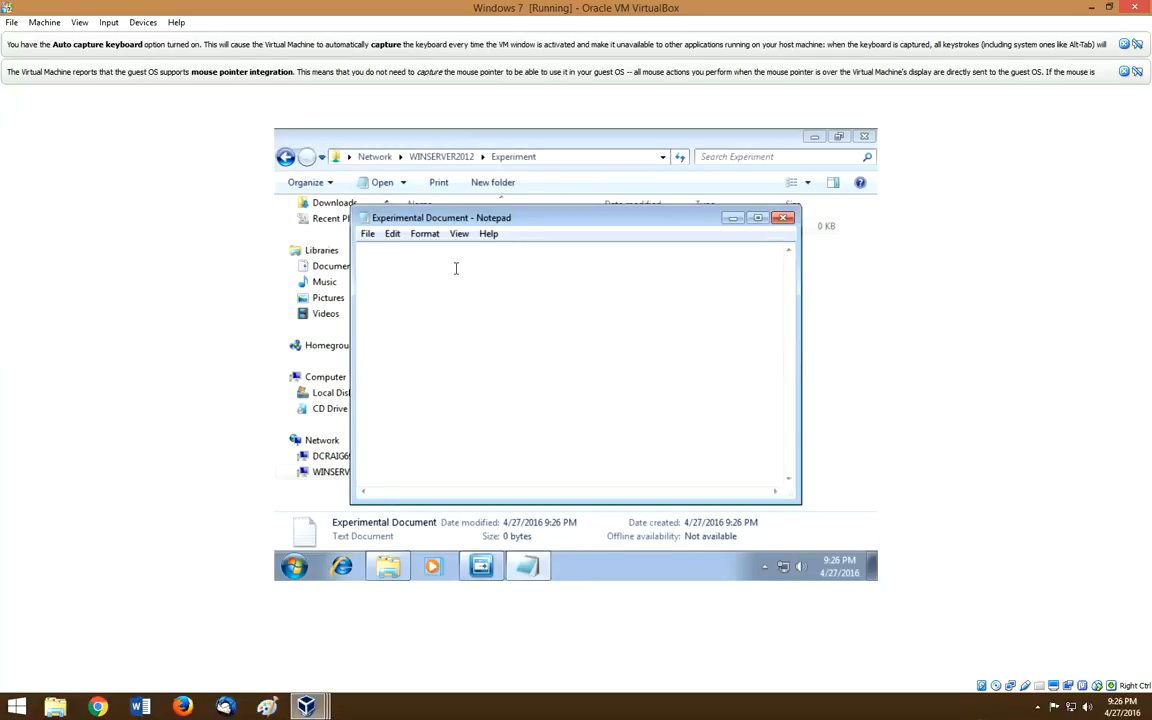
{"action": "type", "text": "suer"}
{"action": "key", "text": "BackSpace"}
{"action": "key", "text": "BackSpace"}
{"action": "key", "text": "BackSpace"}
{"action": "type", "text": "user1 is in the yhouse"}
{"action": "key", "text": "BackSpace"}
{"action": "key", "text": "BackSpace"}
{"action": "key", "text": "BackSpace"}
{"action": "key", "text": "BackSpace"}
{"action": "key", "text": "BackSpace"}
{"action": "key", "text": "BackSpace"}
{"action": "type", "text": "hous"}
{"action": "left_click", "coordinate": [367, 233]}
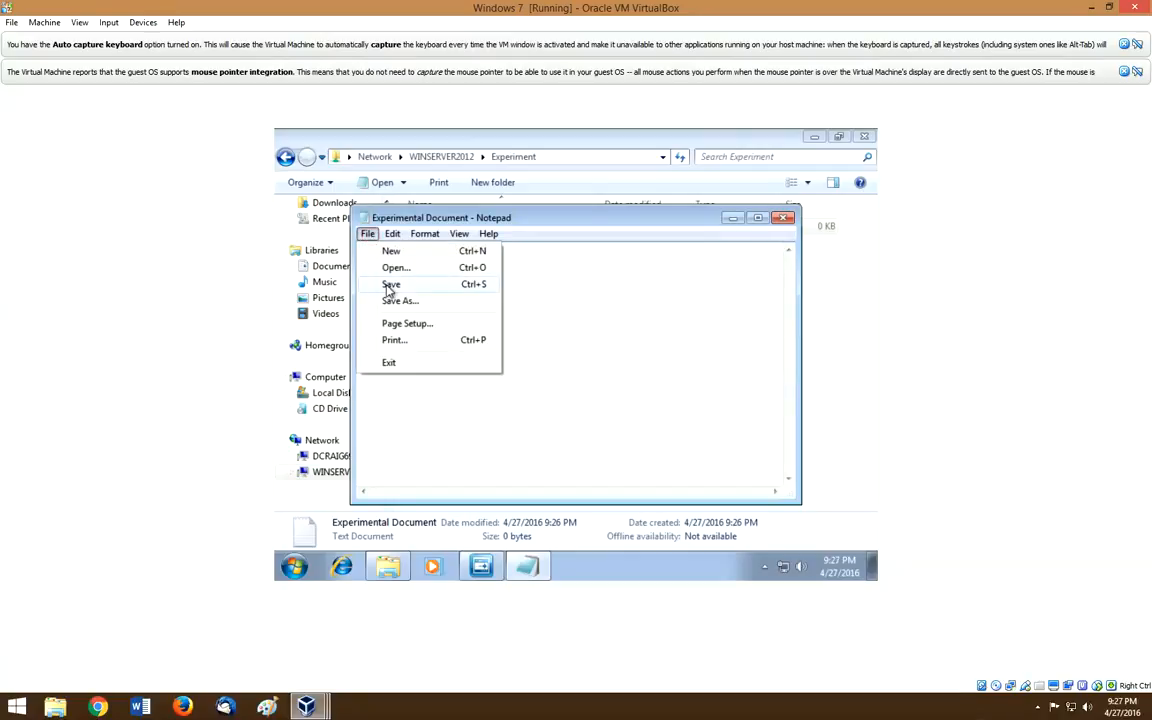
{"action": "left_click", "coordinate": [390, 285]}
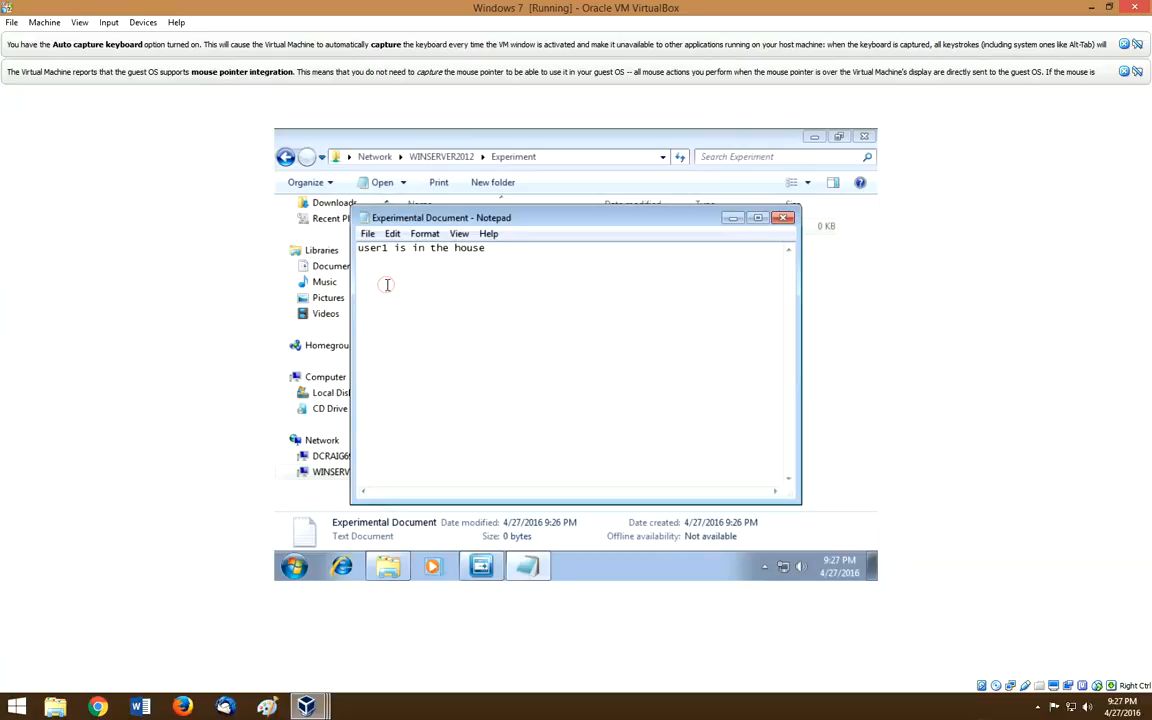
{"action": "left_click", "coordinate": [784, 221]}
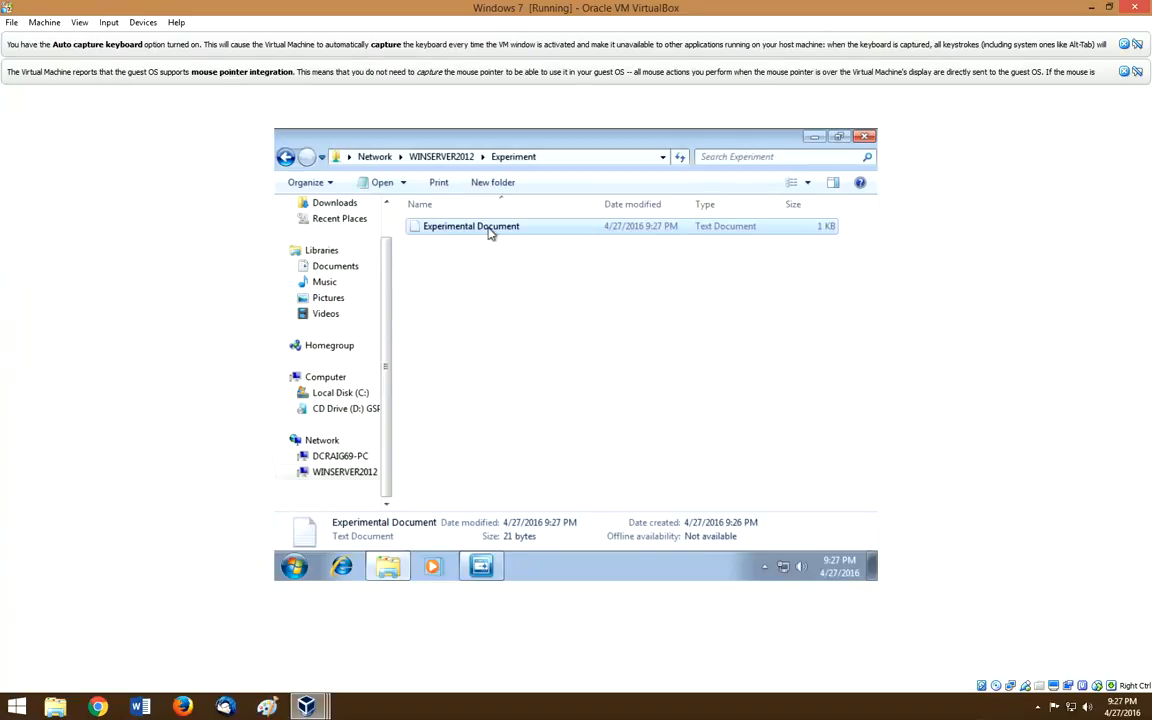
Step: Switch user from the Start menu and send Ctrl-Alt-Del to the guest
{"action": "left_click", "coordinate": [294, 567]}
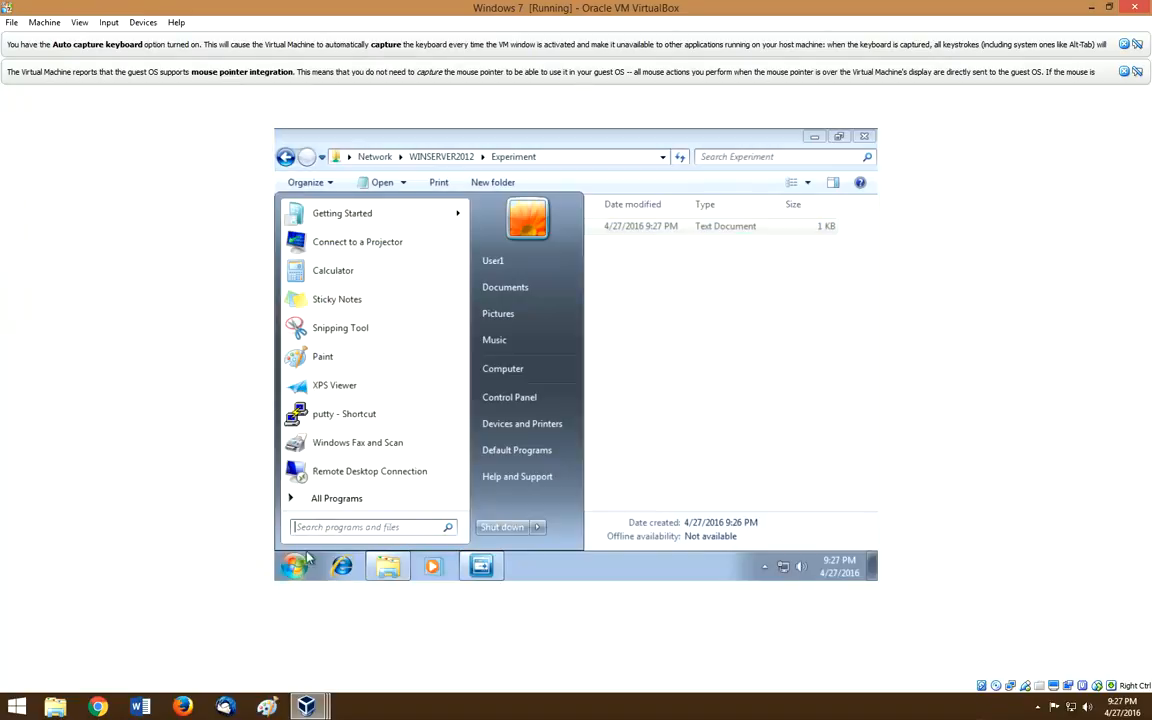
{"action": "left_click", "coordinate": [535, 528]}
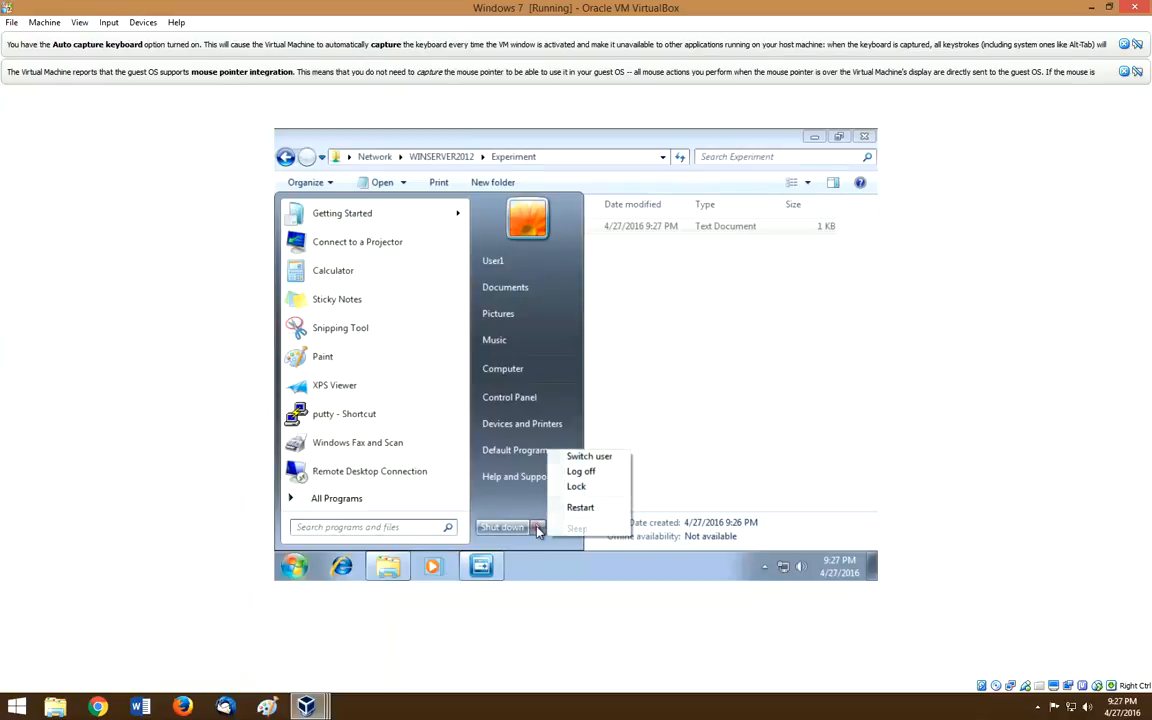
{"action": "left_click", "coordinate": [580, 461]}
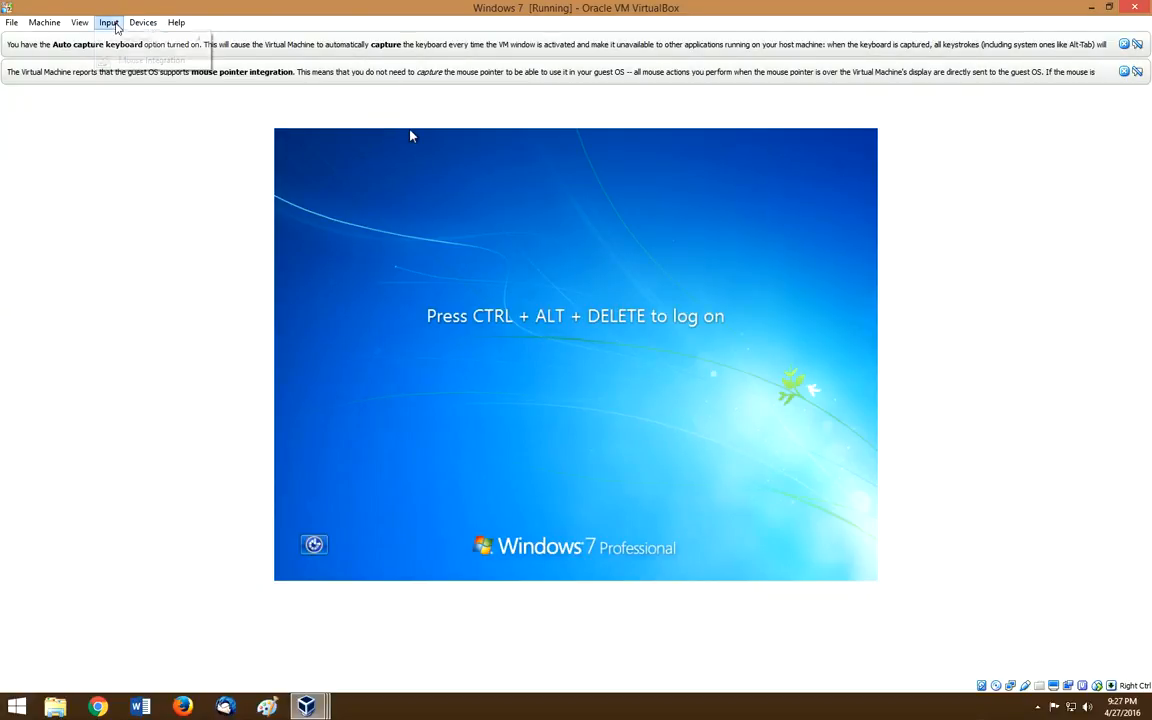
{"action": "left_click", "coordinate": [110, 23]}
{"action": "mouse_move", "coordinate": [185, 39]}
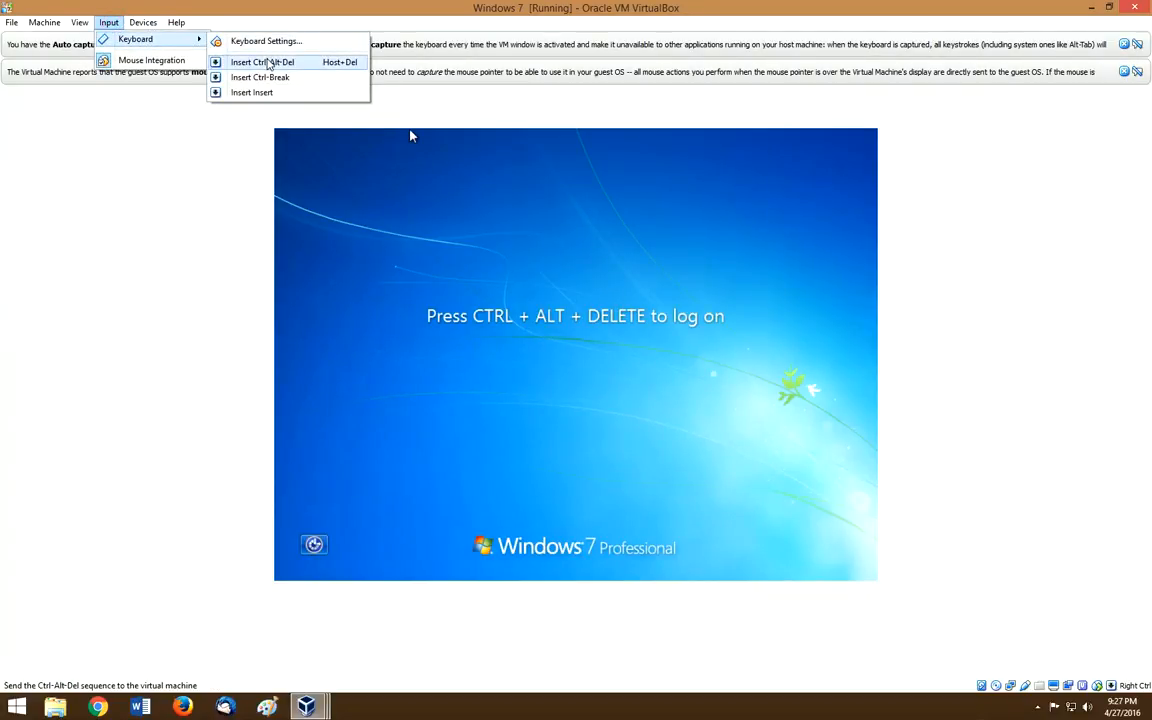
{"action": "left_click", "coordinate": [258, 62]}
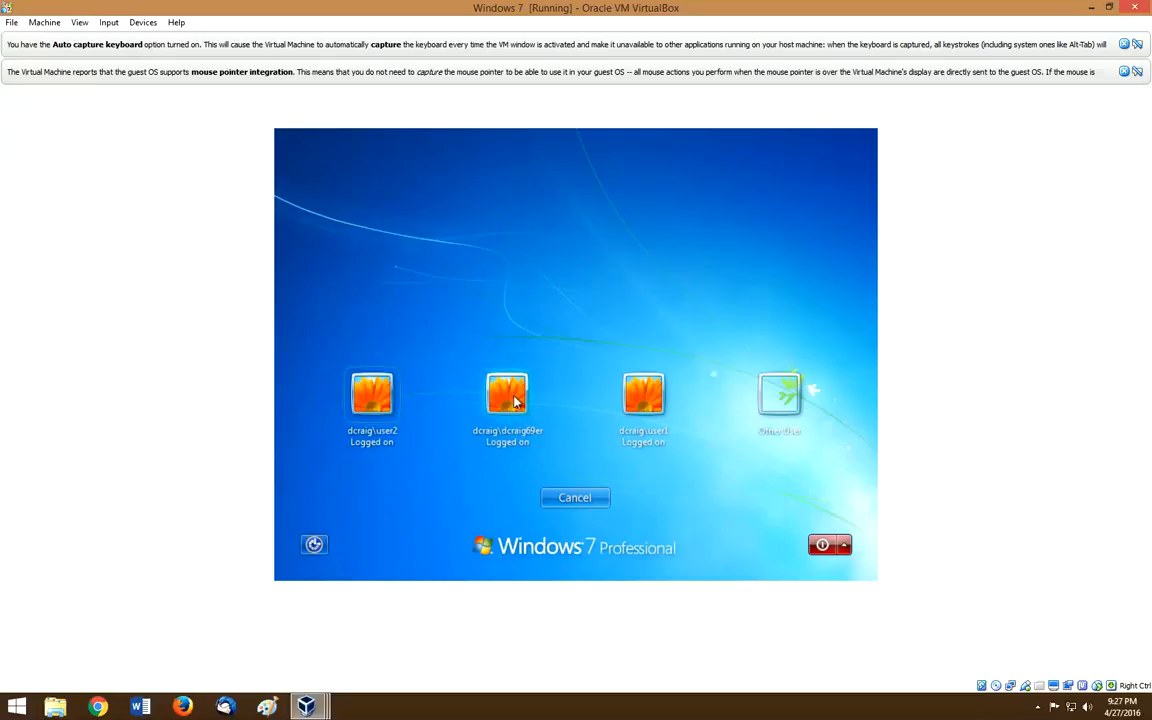
Step: Sign in as user2 with their password
{"action": "left_click", "coordinate": [385, 398]}
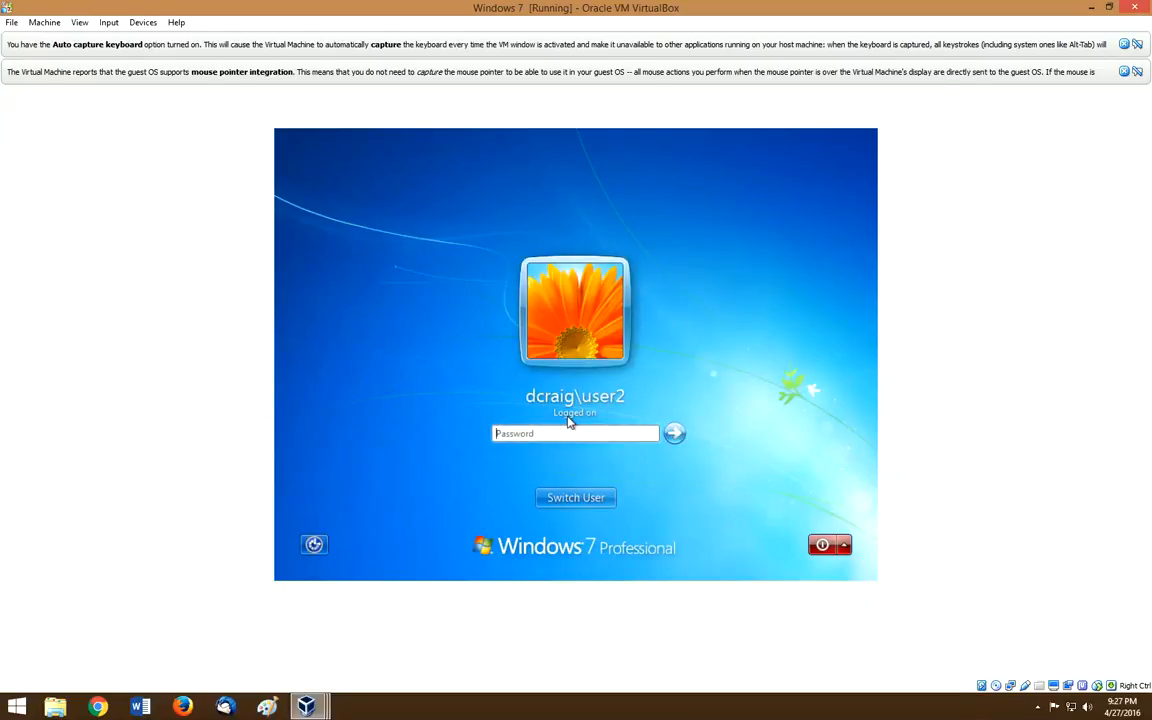
{"action": "type", "text": "********"}
{"action": "key", "text": "Return"}
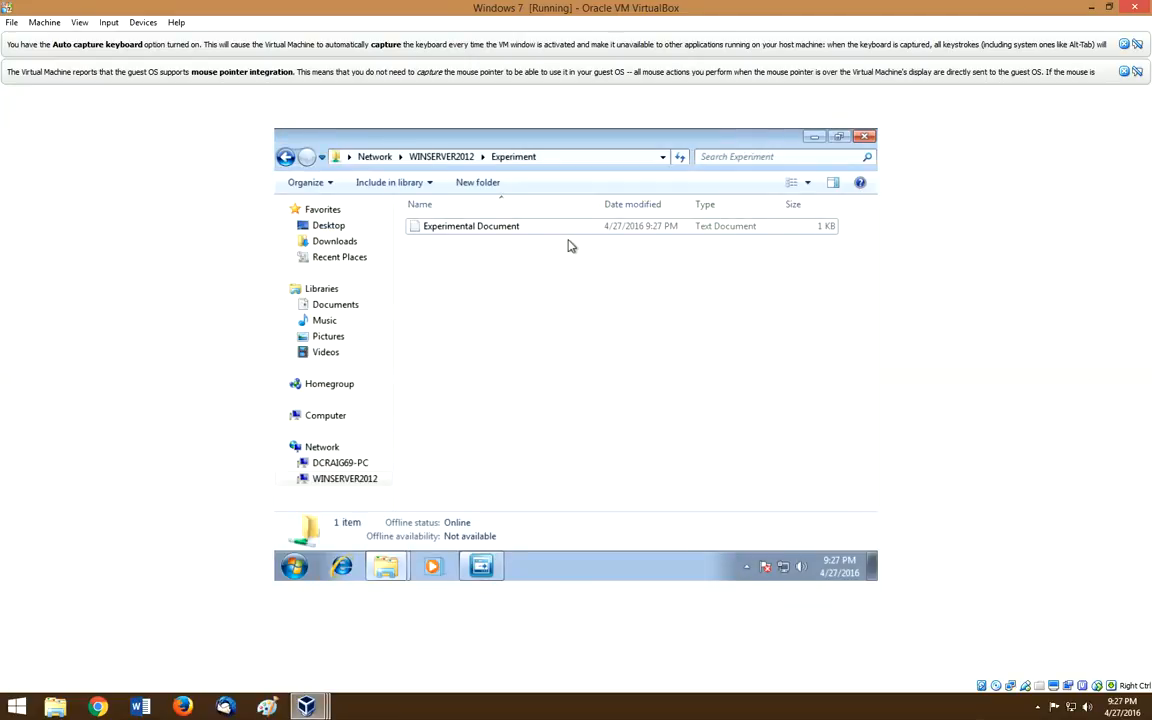
Step: Return to the Explorer window listing WINSERVER2012's shares
{"action": "left_click", "coordinate": [285, 157]}
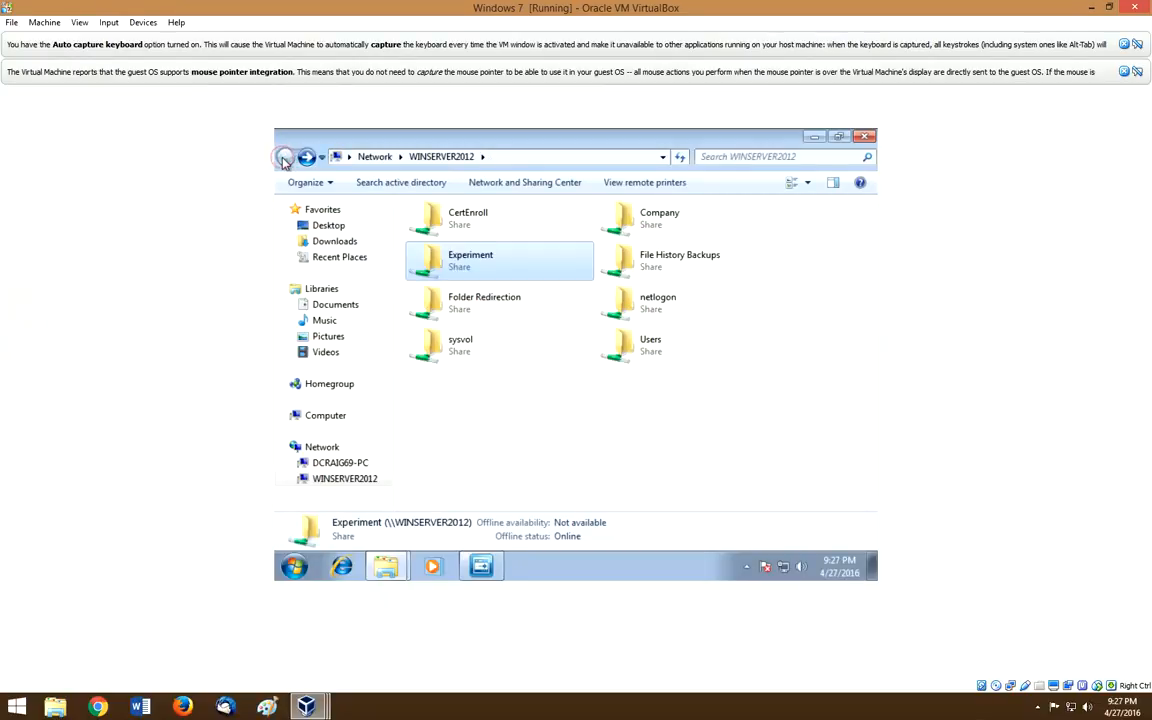
{"action": "left_click", "coordinate": [295, 570]}
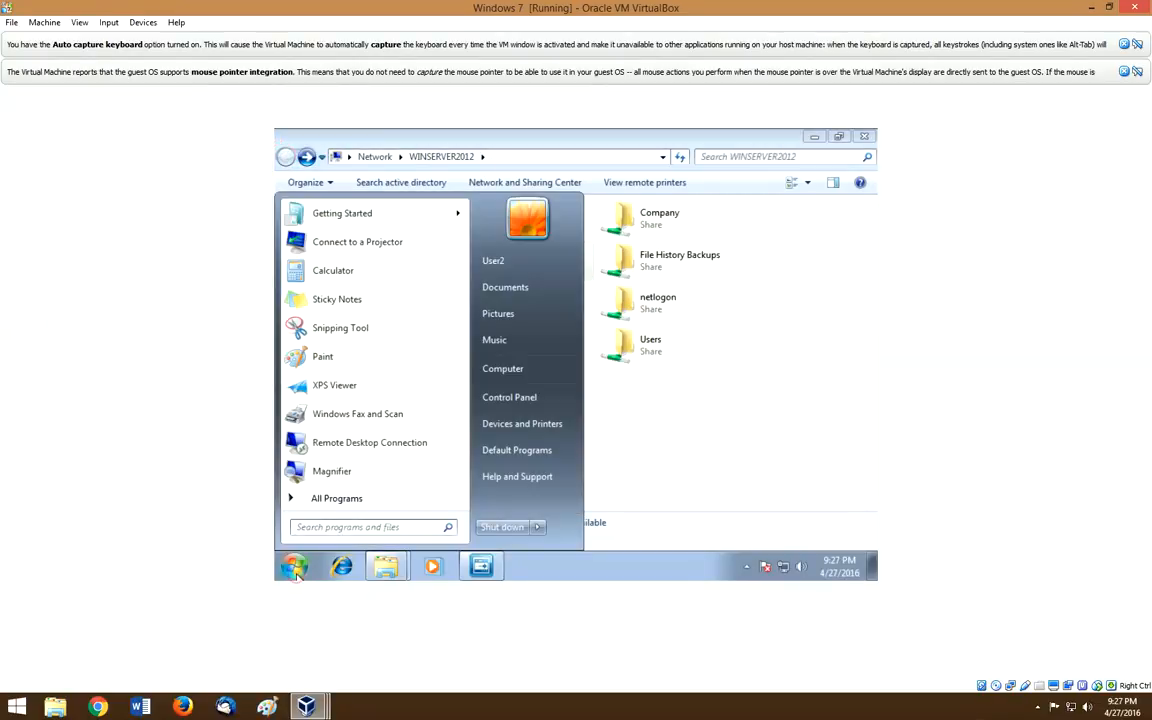
{"action": "left_click", "coordinate": [723, 459]}
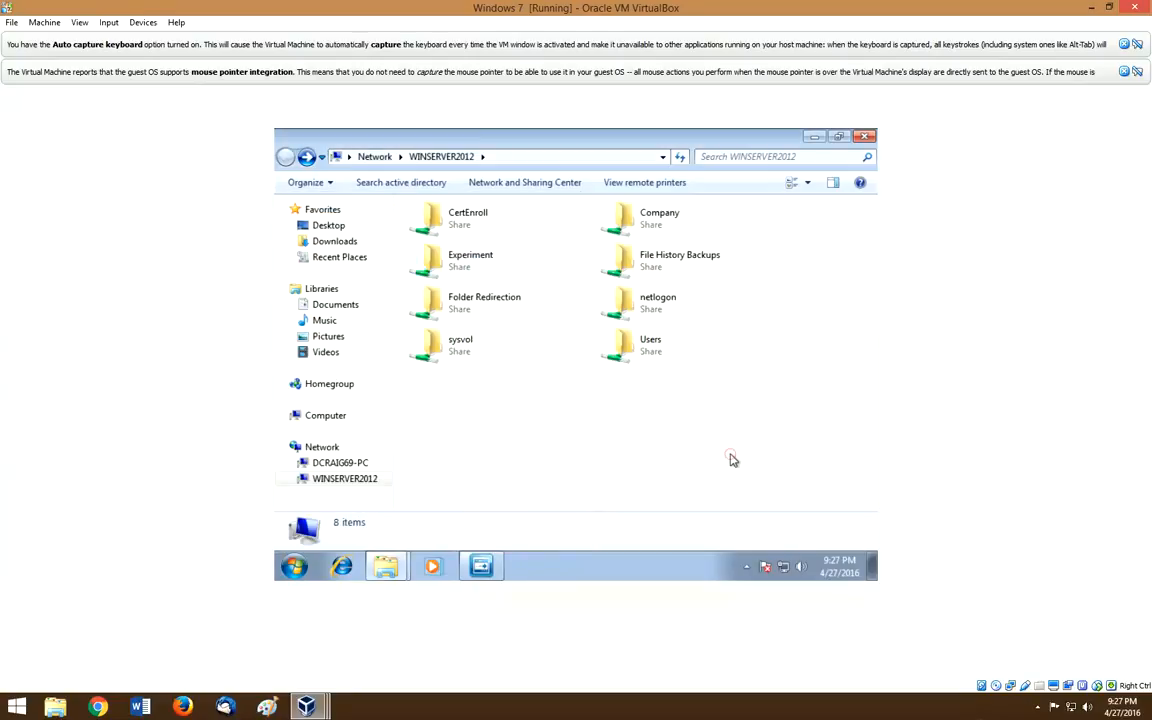
{"action": "mouse_move", "coordinate": [385, 570]}
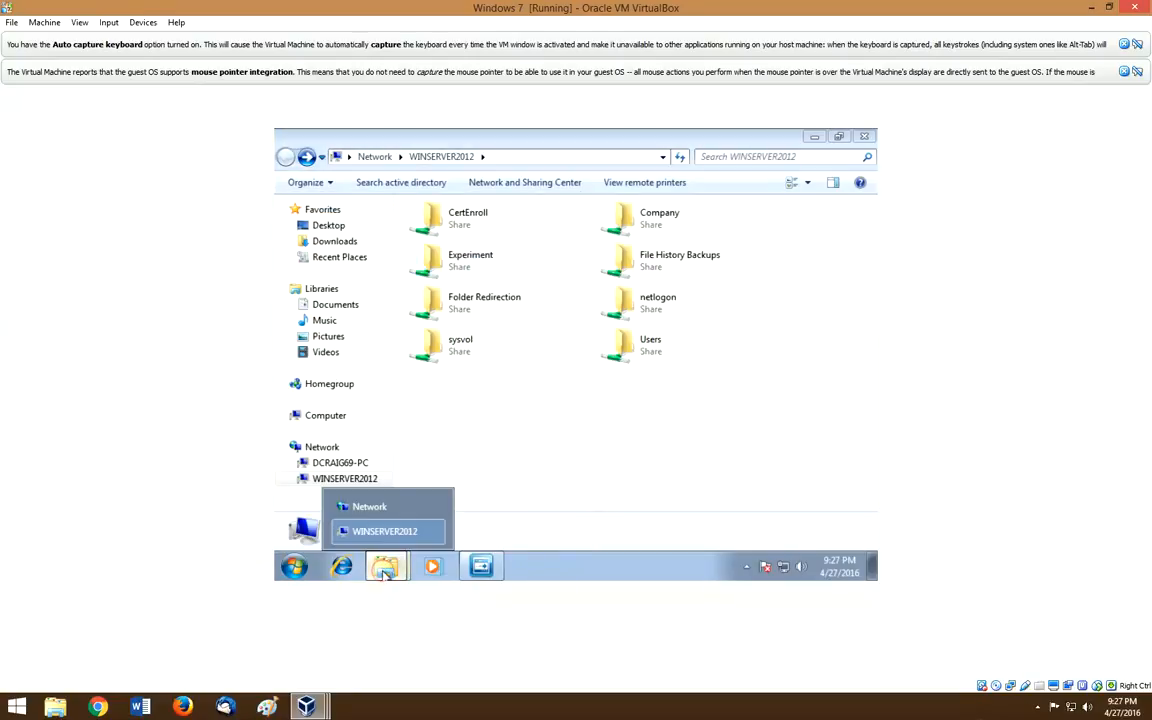
{"action": "left_click", "coordinate": [378, 507]}
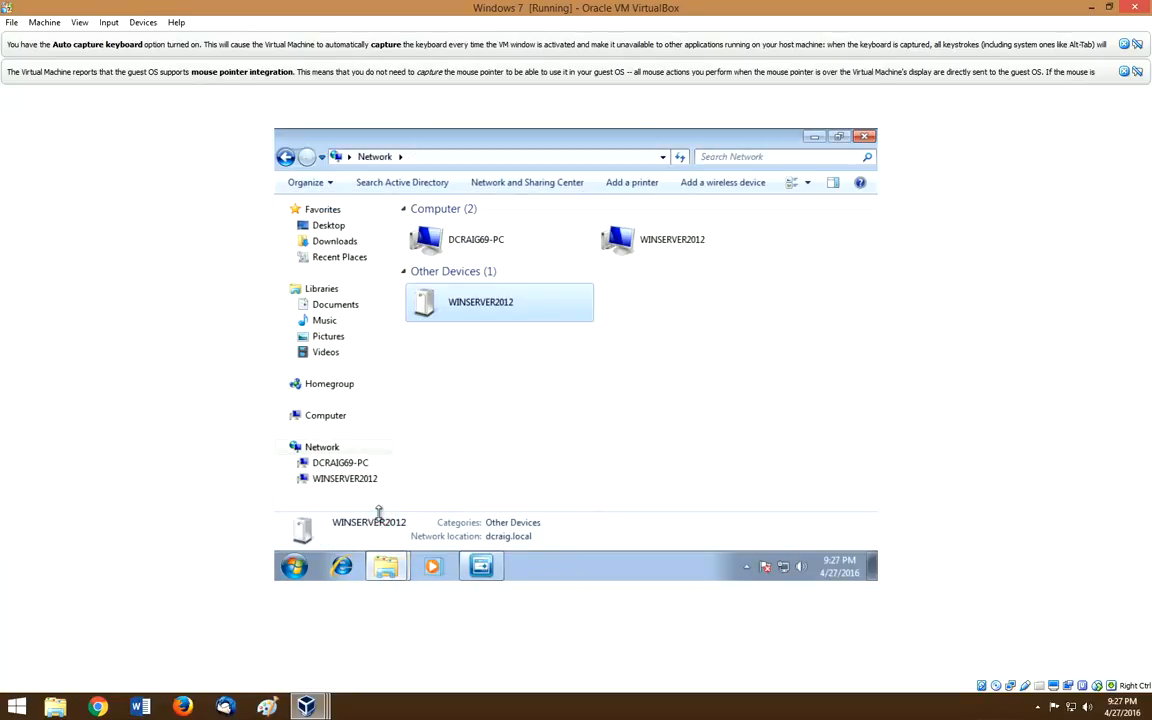
{"action": "left_click", "coordinate": [386, 567]}
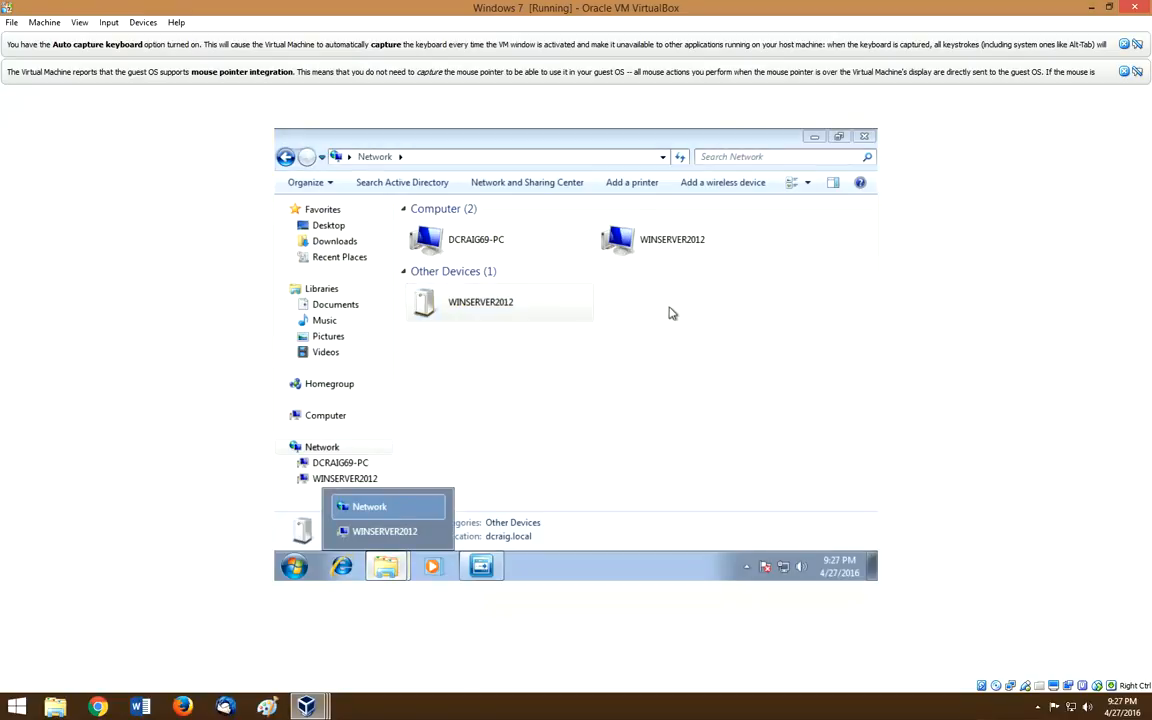
{"action": "left_click", "coordinate": [673, 244]}
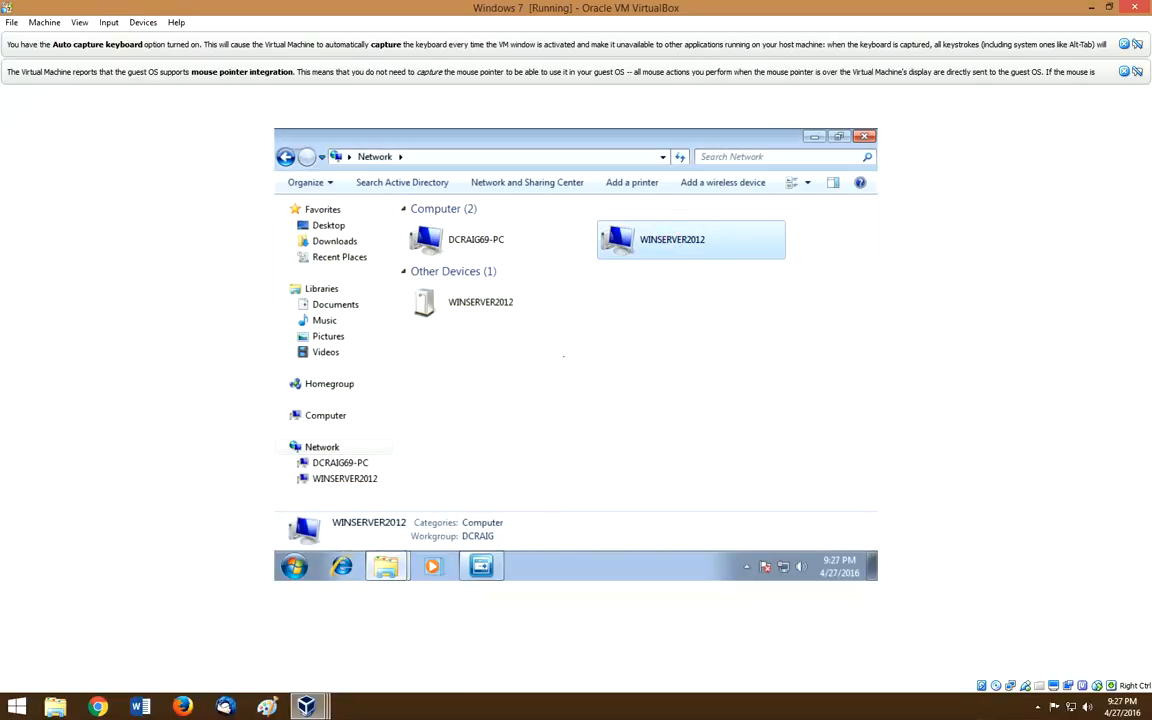
{"action": "left_click", "coordinate": [386, 567]}
{"action": "left_click", "coordinate": [384, 535]}
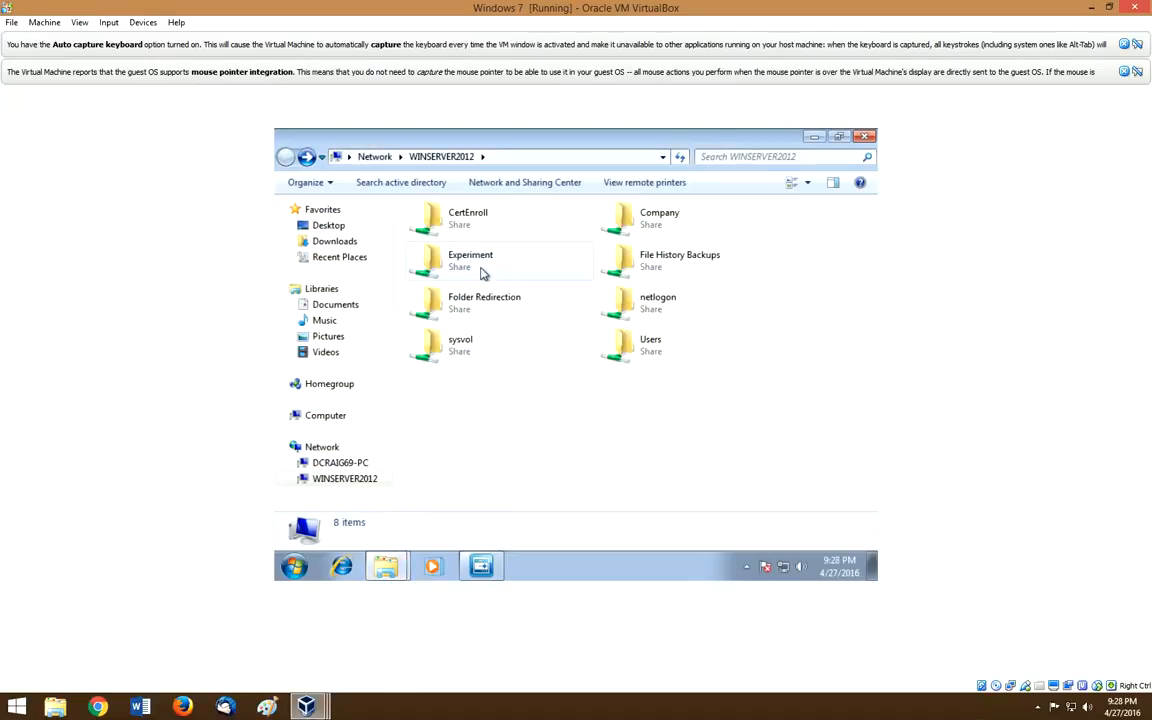
Step: Open the Experiment share and open Experimental Document in Notepad as user2
{"action": "mouse_move", "coordinate": [478, 268]}
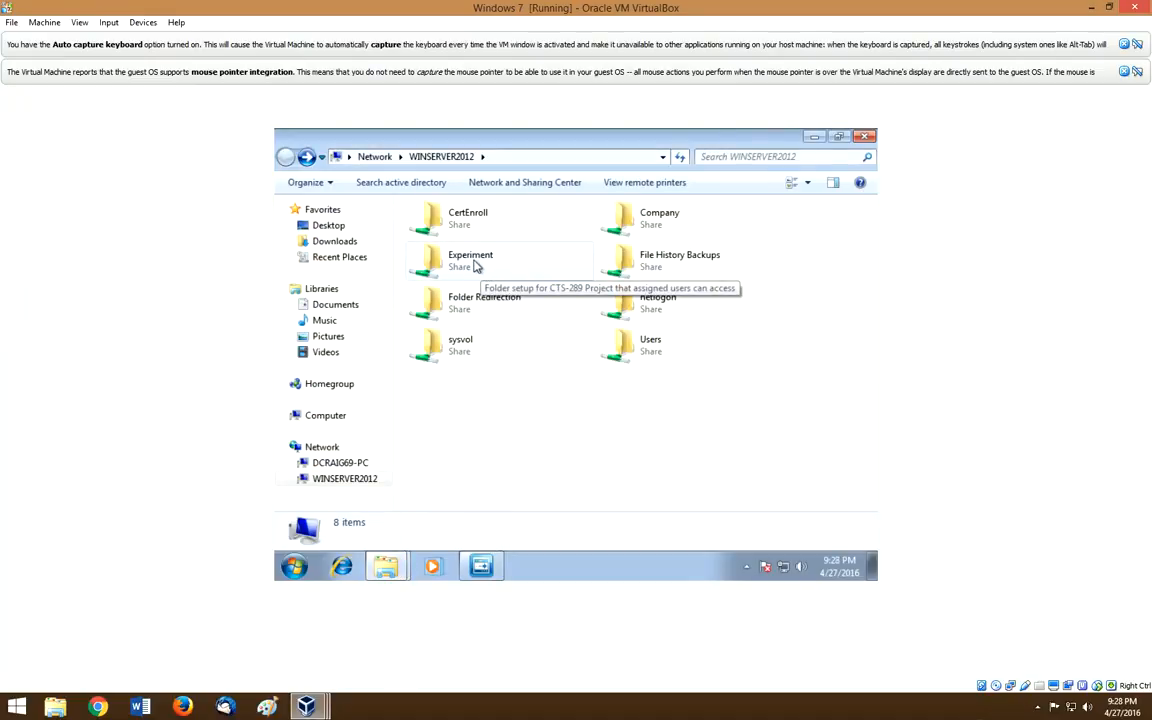
{"action": "double_click", "coordinate": [475, 266]}
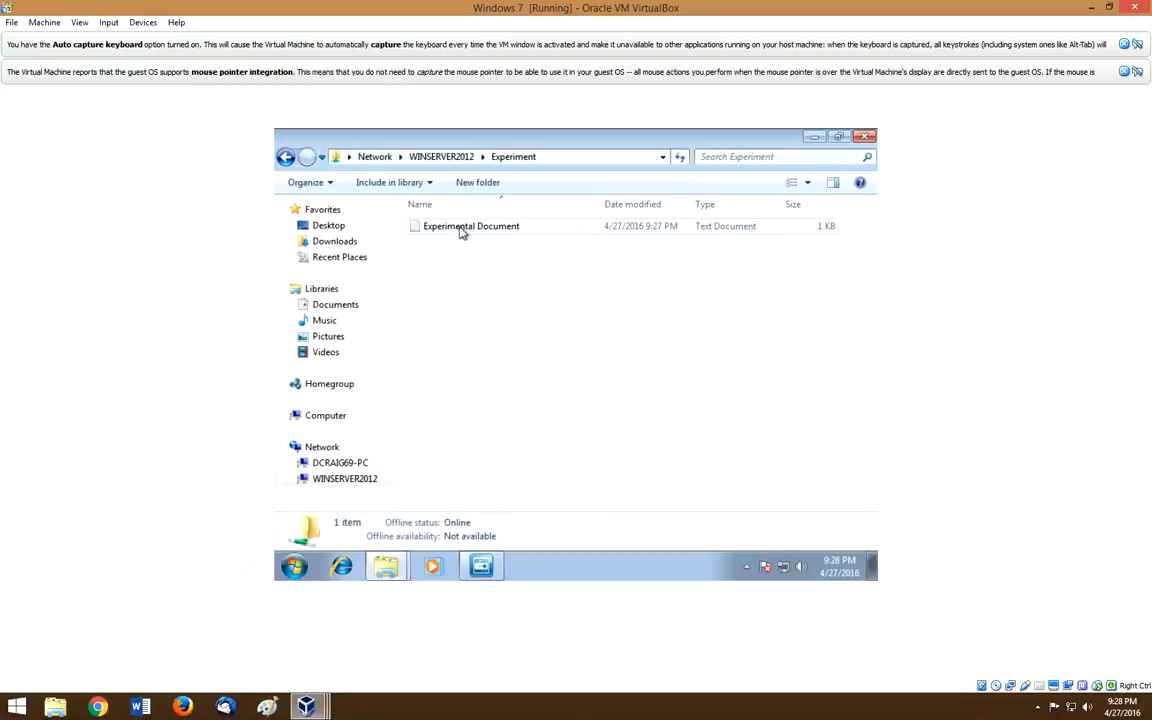
{"action": "double_click", "coordinate": [462, 228]}
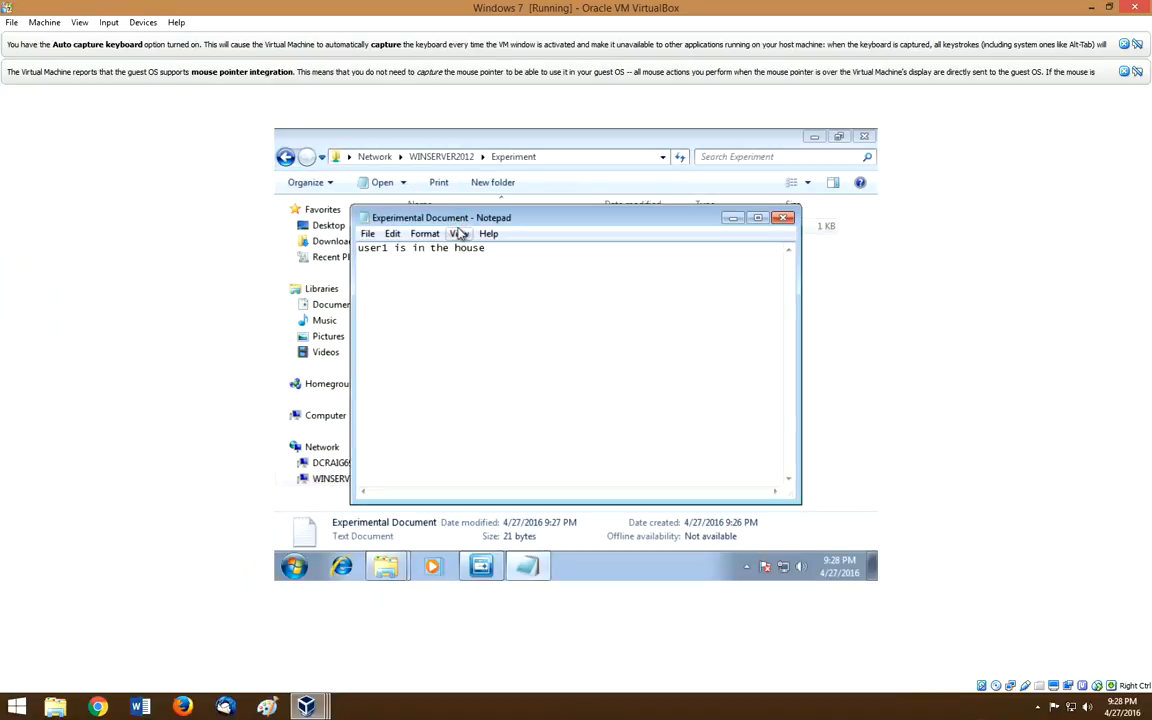
Step: Add the line 'user2 is also here' and try saving over Experimental Document
{"action": "left_click", "coordinate": [516, 249]}
{"action": "type", "text": "user2 is also here"}
{"action": "left_click", "coordinate": [367, 233]}
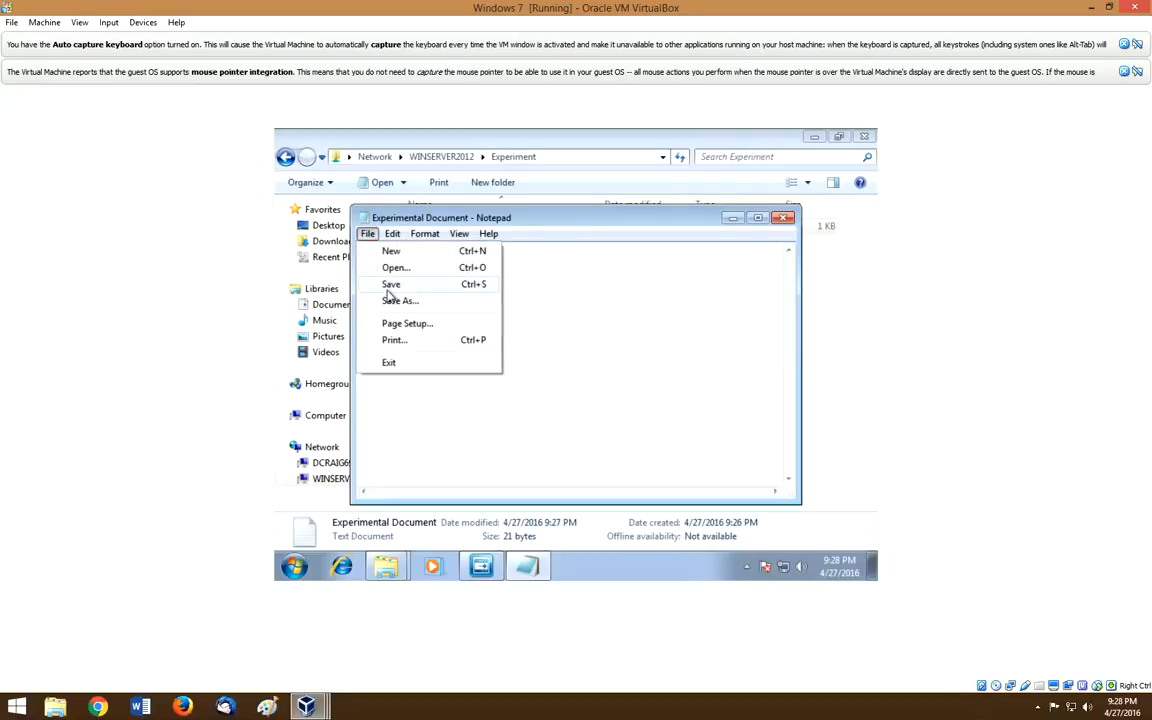
{"action": "left_click", "coordinate": [387, 287]}
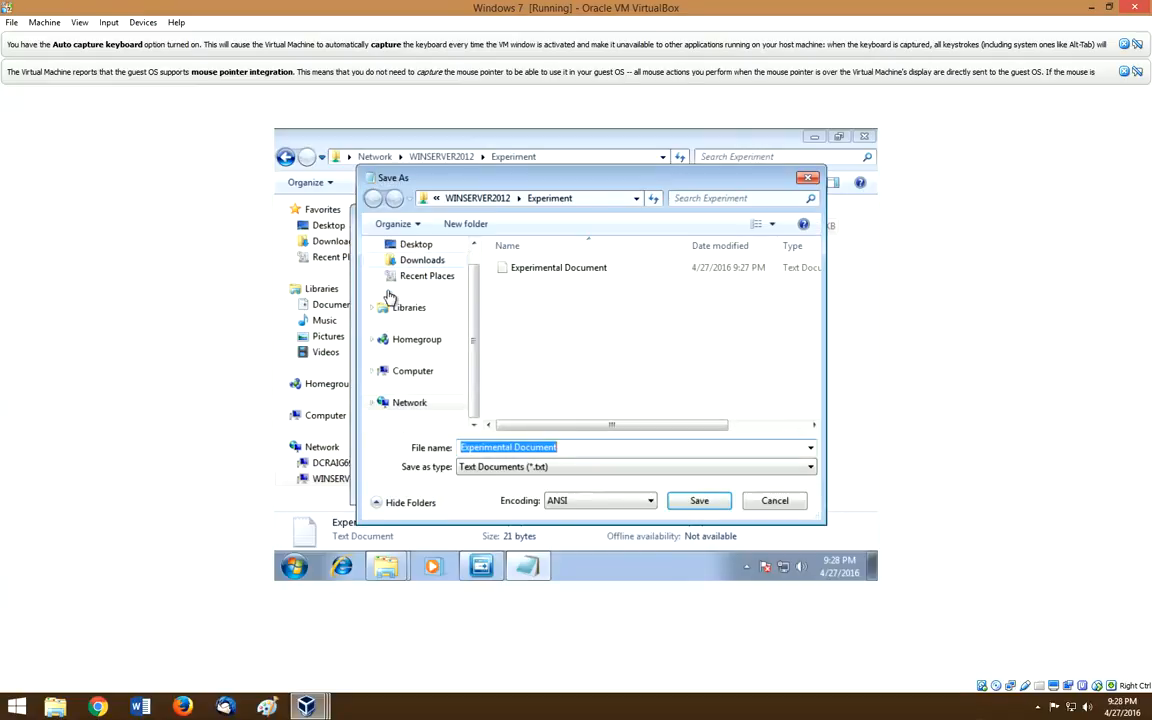
{"action": "left_click", "coordinate": [699, 501]}
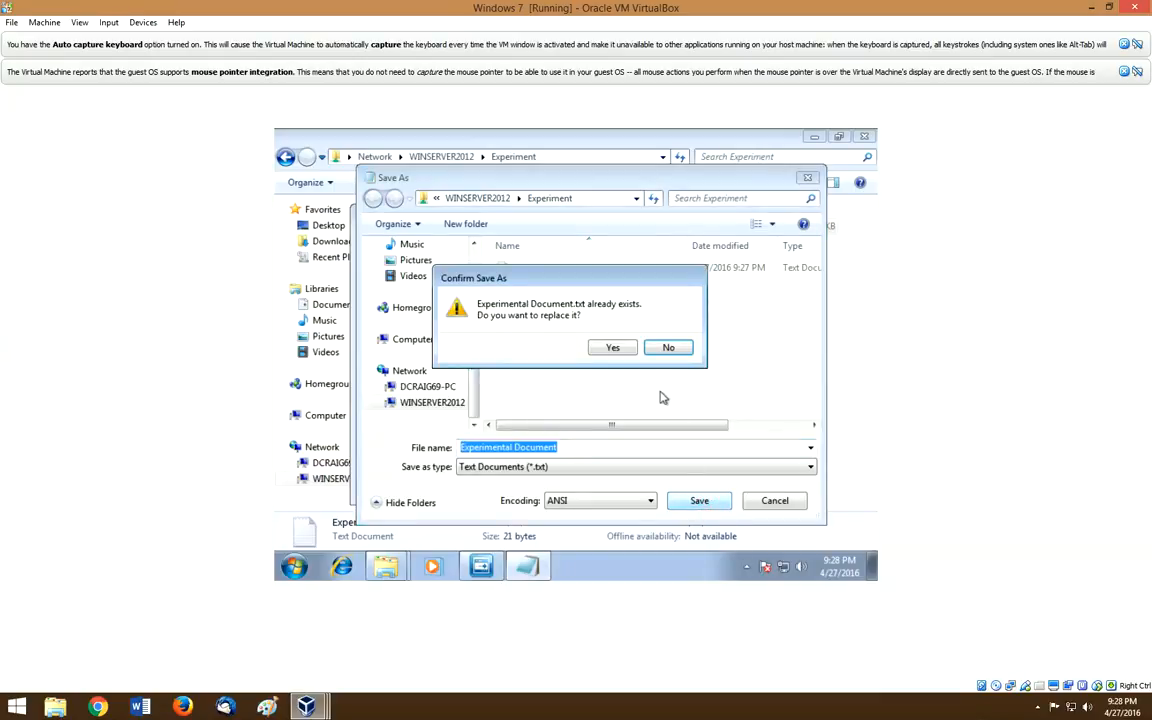
{"action": "left_click", "coordinate": [613, 348]}
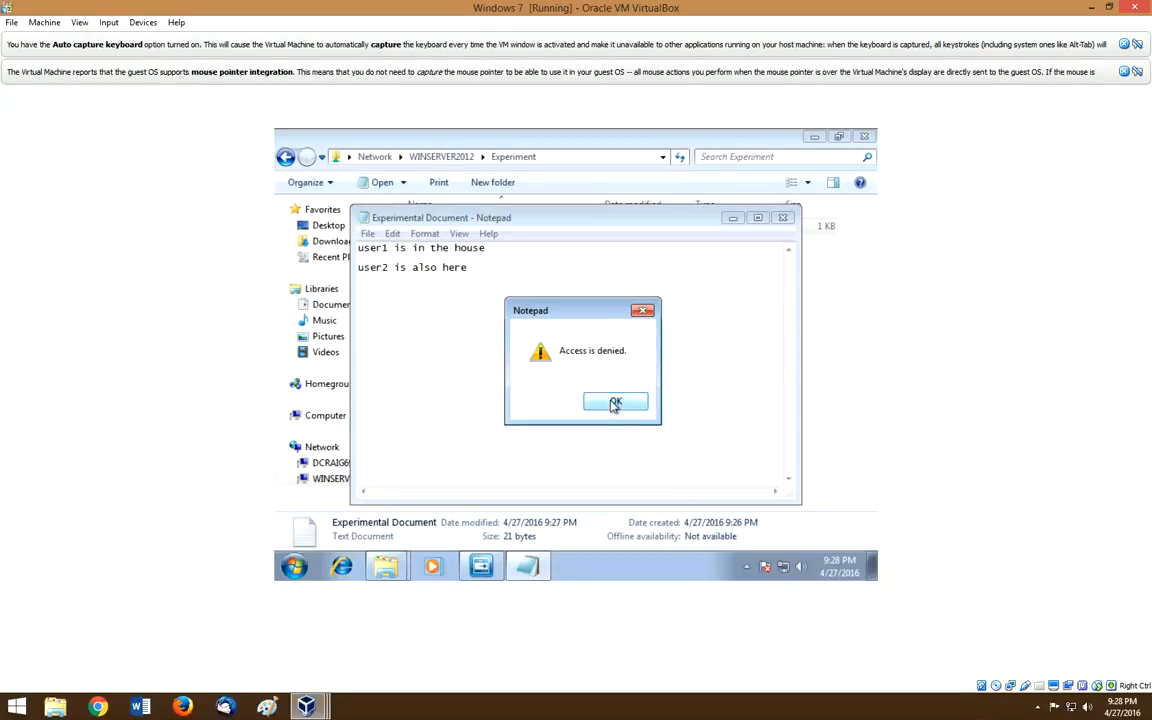
Step: Dismiss the 'Access is denied' warning and close Notepad
{"action": "left_click", "coordinate": [615, 404]}
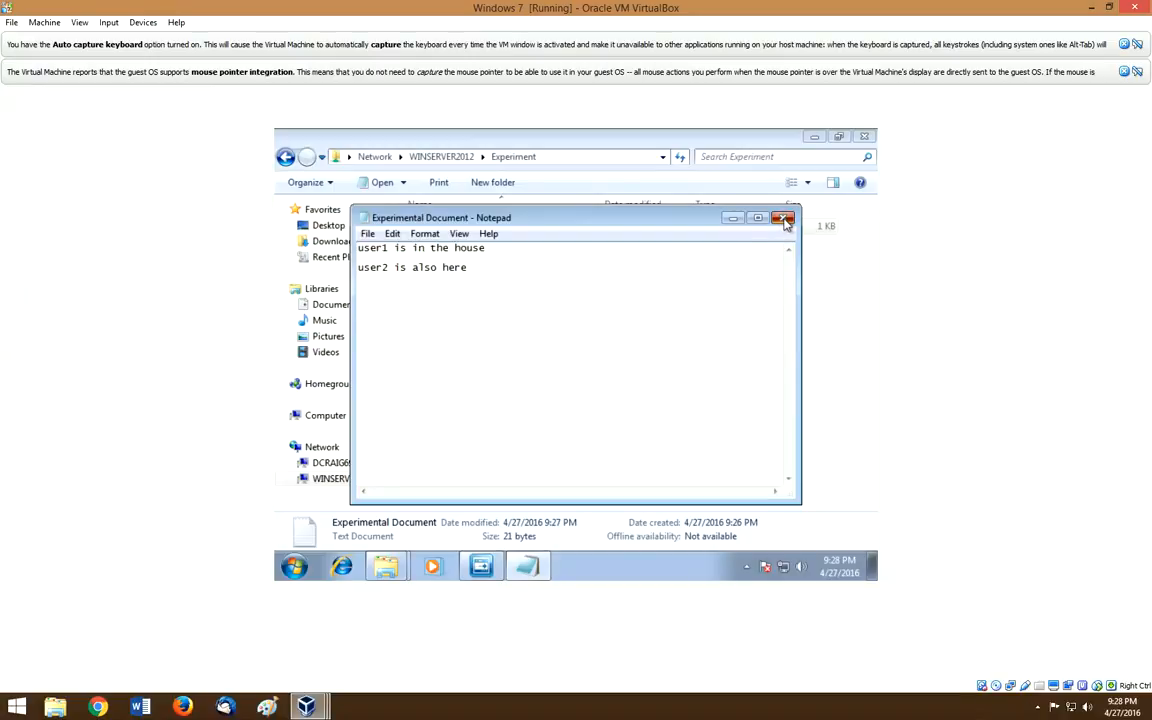
{"action": "left_click", "coordinate": [785, 220]}
{"action": "left_click", "coordinate": [617, 366]}
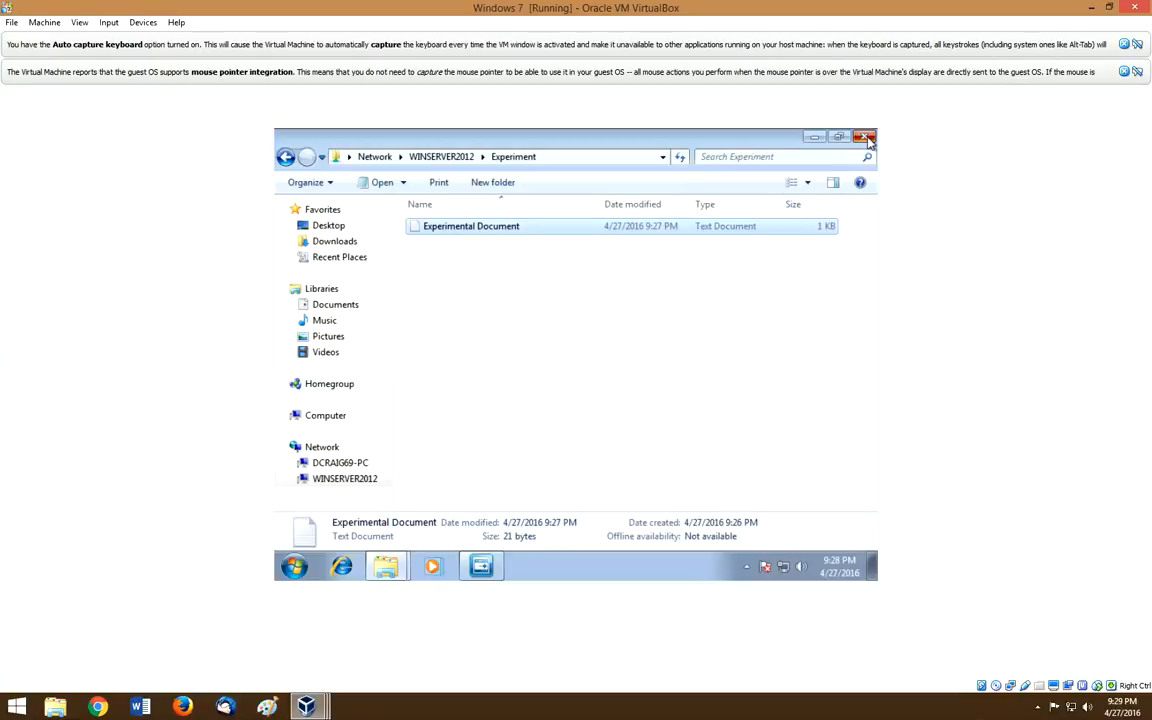
{"action": "key", "text": "BackSpace"}
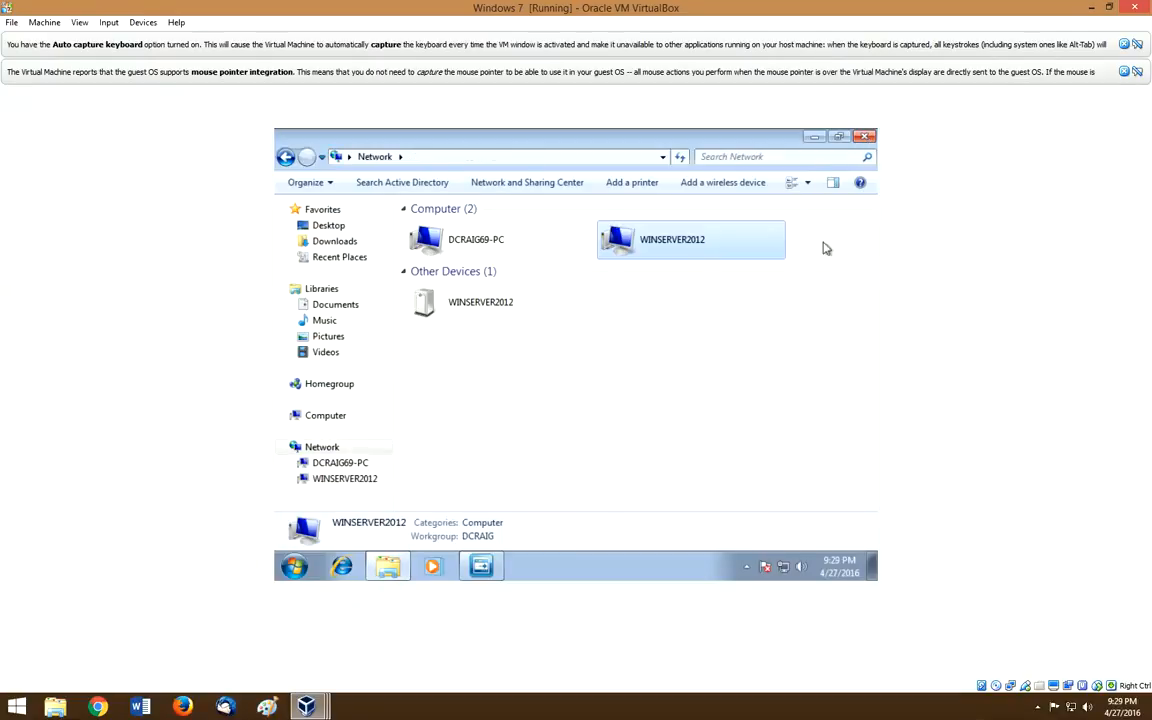
{"action": "left_click", "coordinate": [330, 225]}
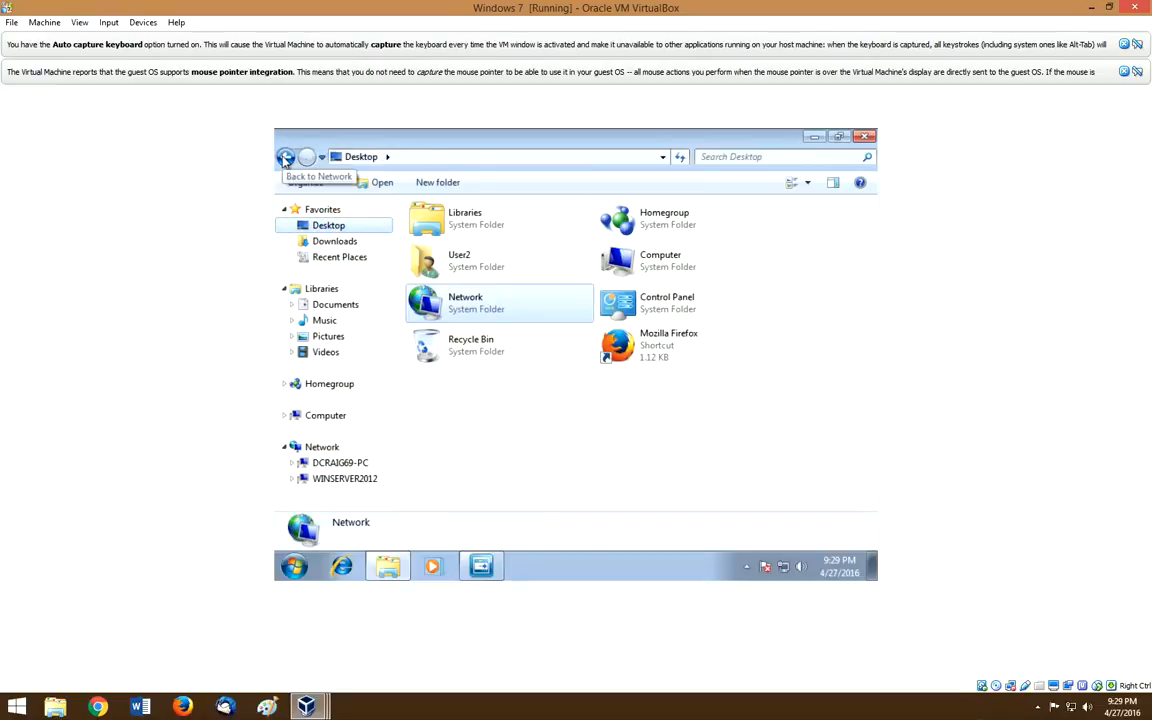
{"action": "left_click", "coordinate": [285, 158]}
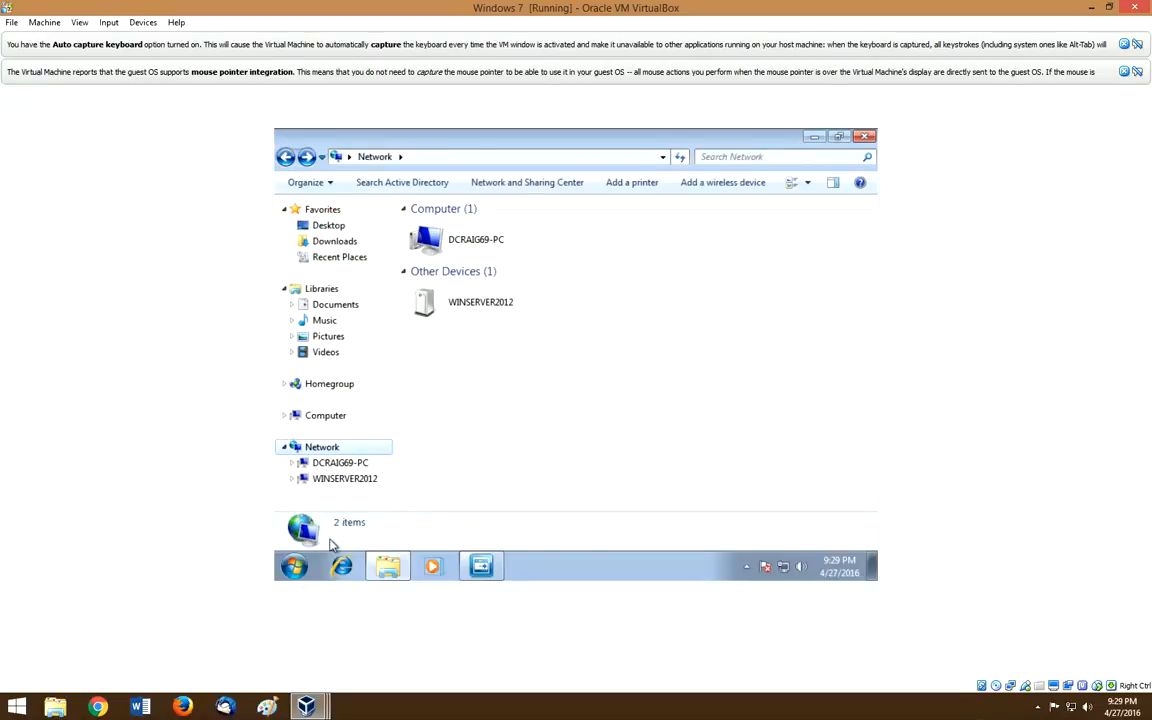
{"action": "double_click", "coordinate": [461, 247]}
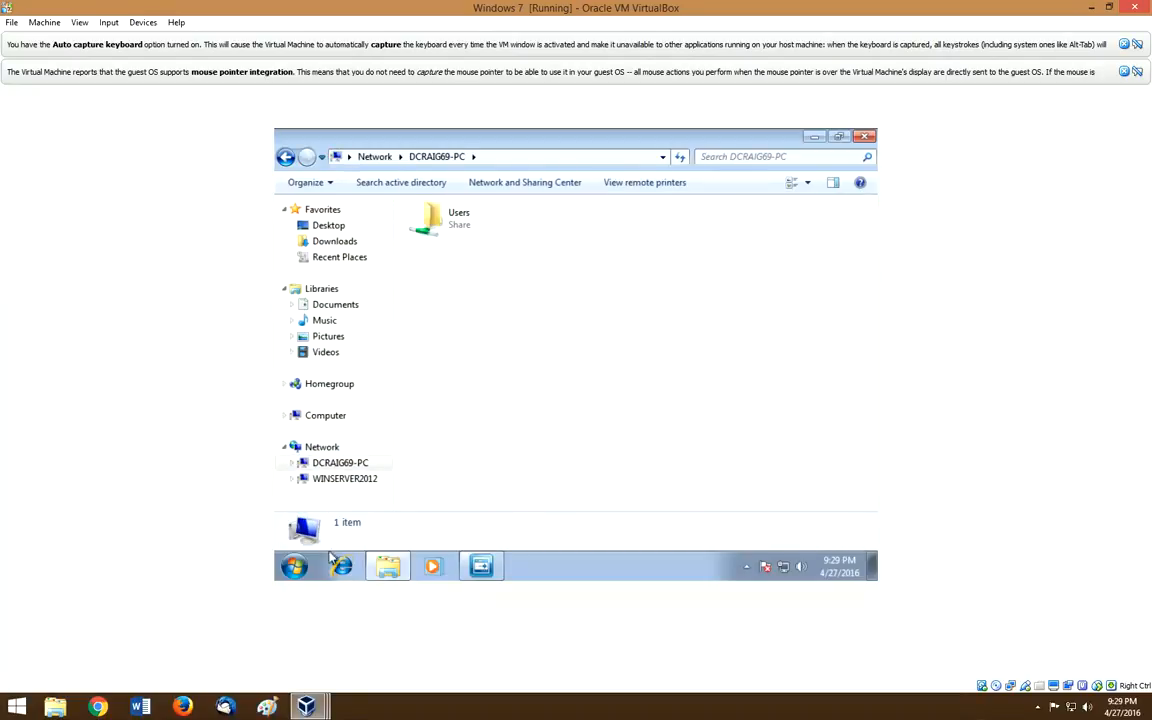
Step: Switch user from the Start menu to leave user2's session
{"action": "left_click", "coordinate": [292, 567]}
{"action": "mouse_move", "coordinate": [540, 532]}
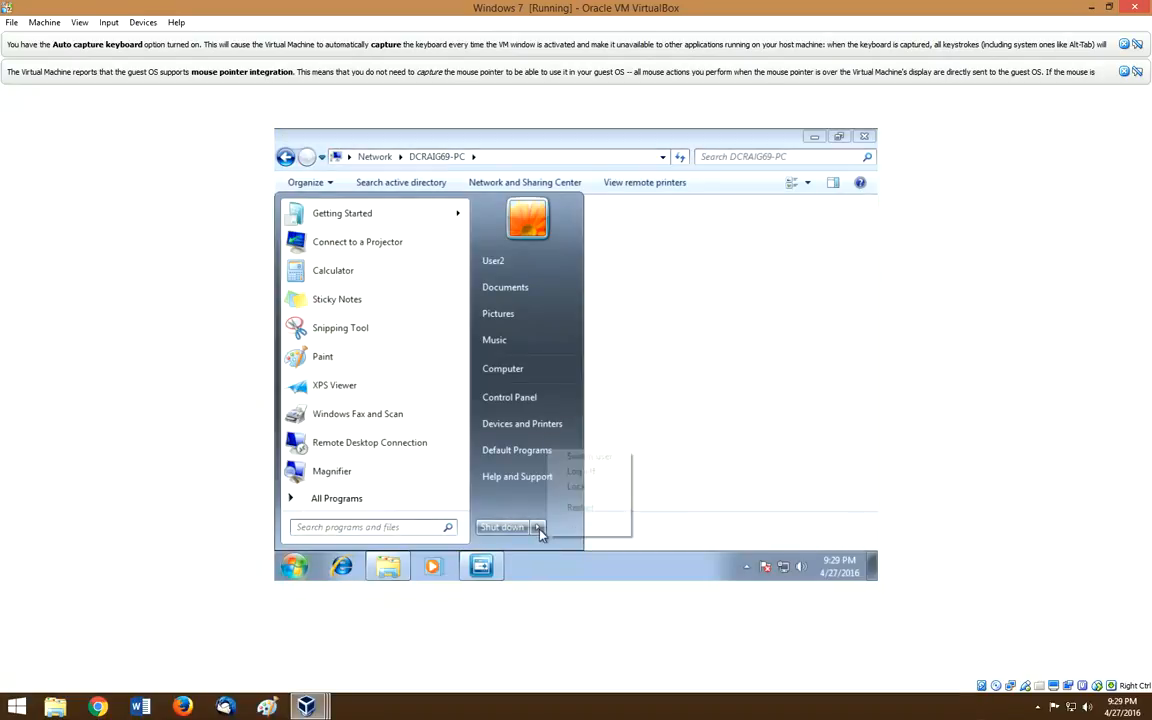
{"action": "left_click", "coordinate": [580, 456]}
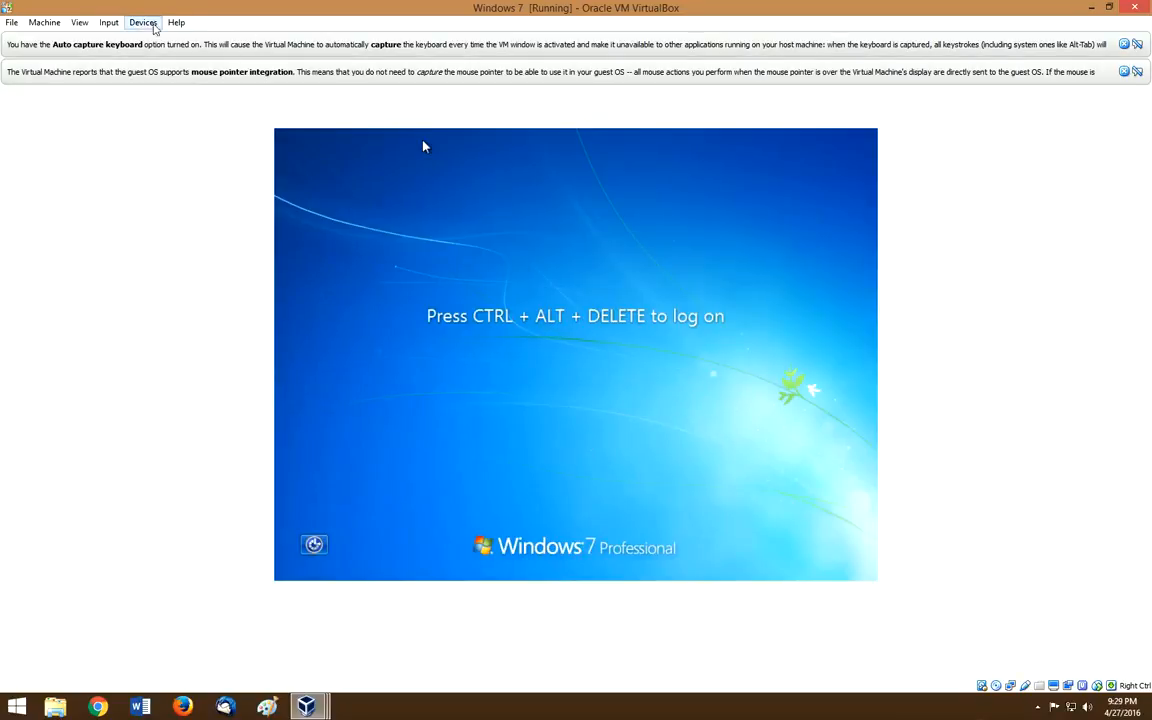
Step: Send Ctrl-Alt-Del to the Windows 7 guest and sign in to the other domain account with its password
{"action": "left_click", "coordinate": [118, 24]}
{"action": "mouse_move", "coordinate": [134, 39]}
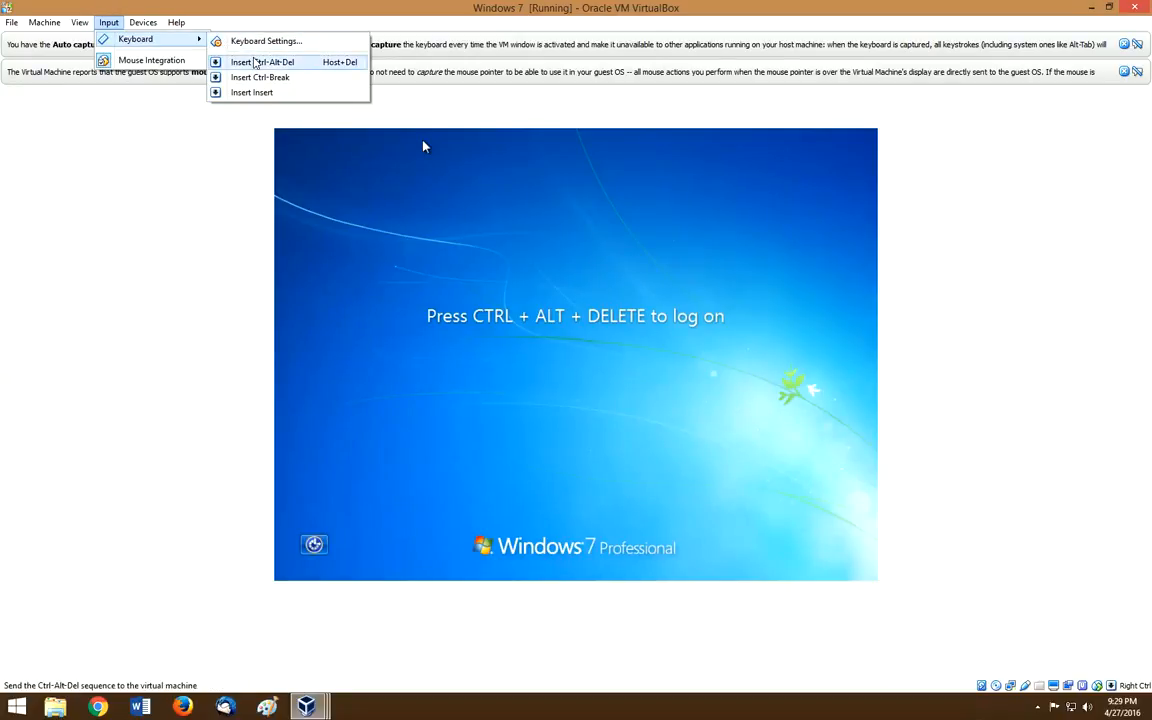
{"action": "left_click", "coordinate": [250, 60]}
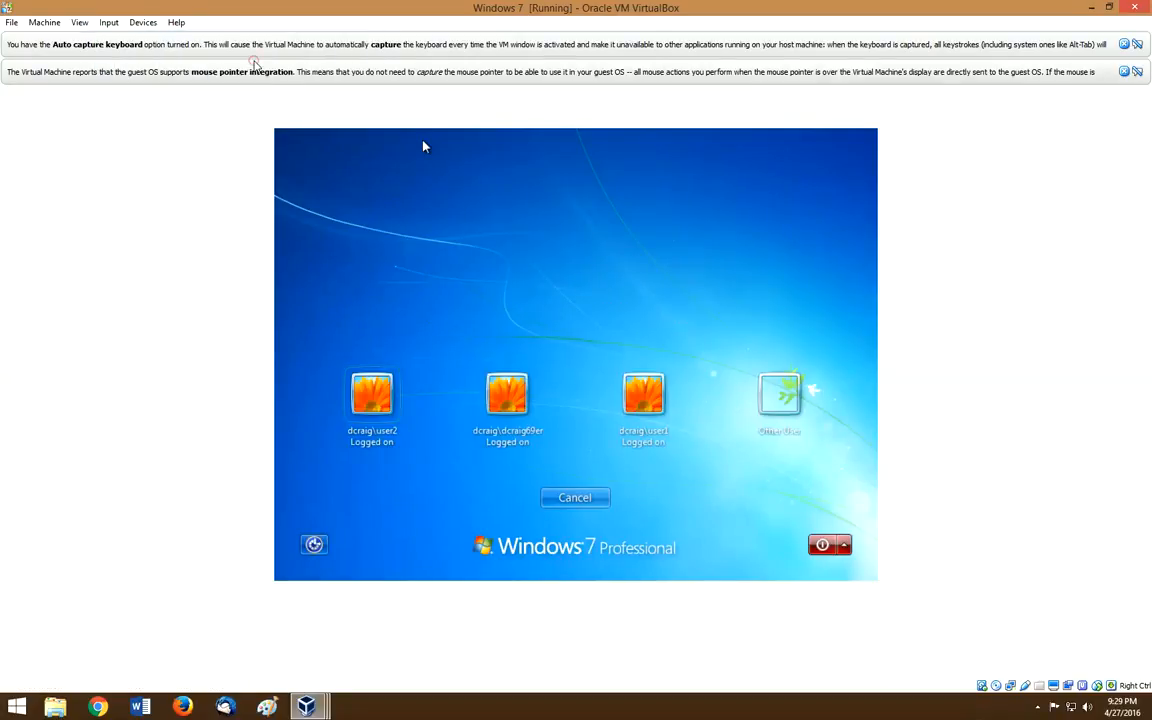
{"action": "left_click", "coordinate": [508, 392]}
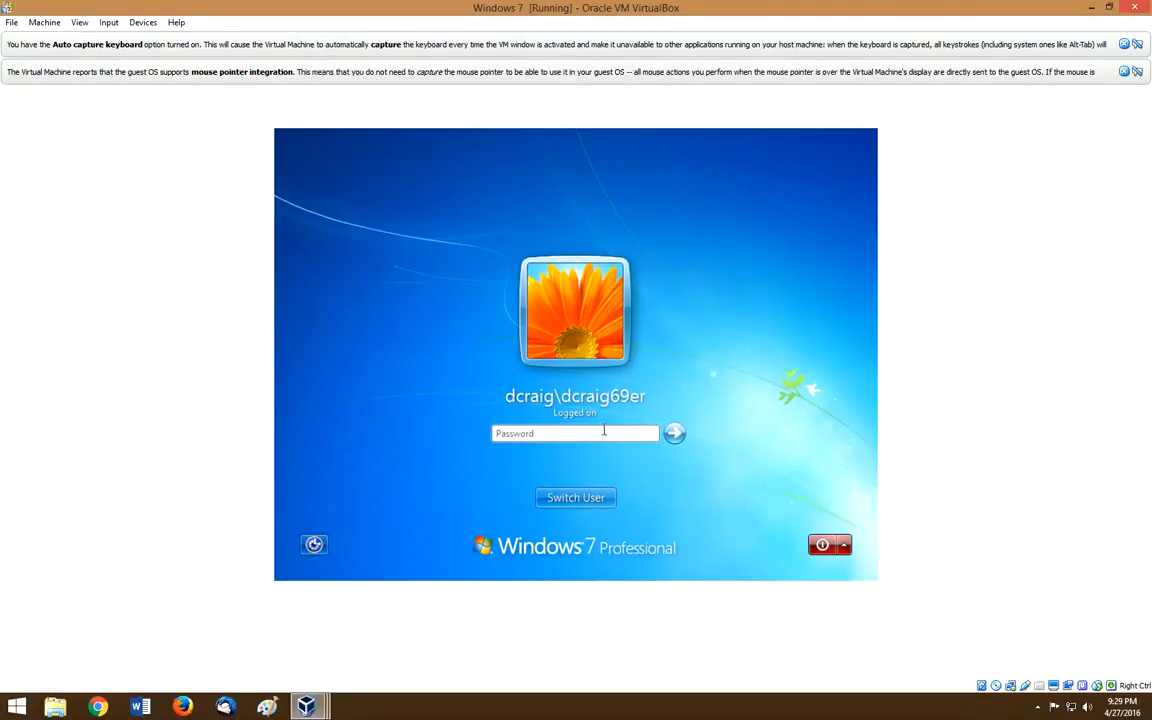
{"action": "type", "text": "p"}
{"action": "key", "text": "Return"}
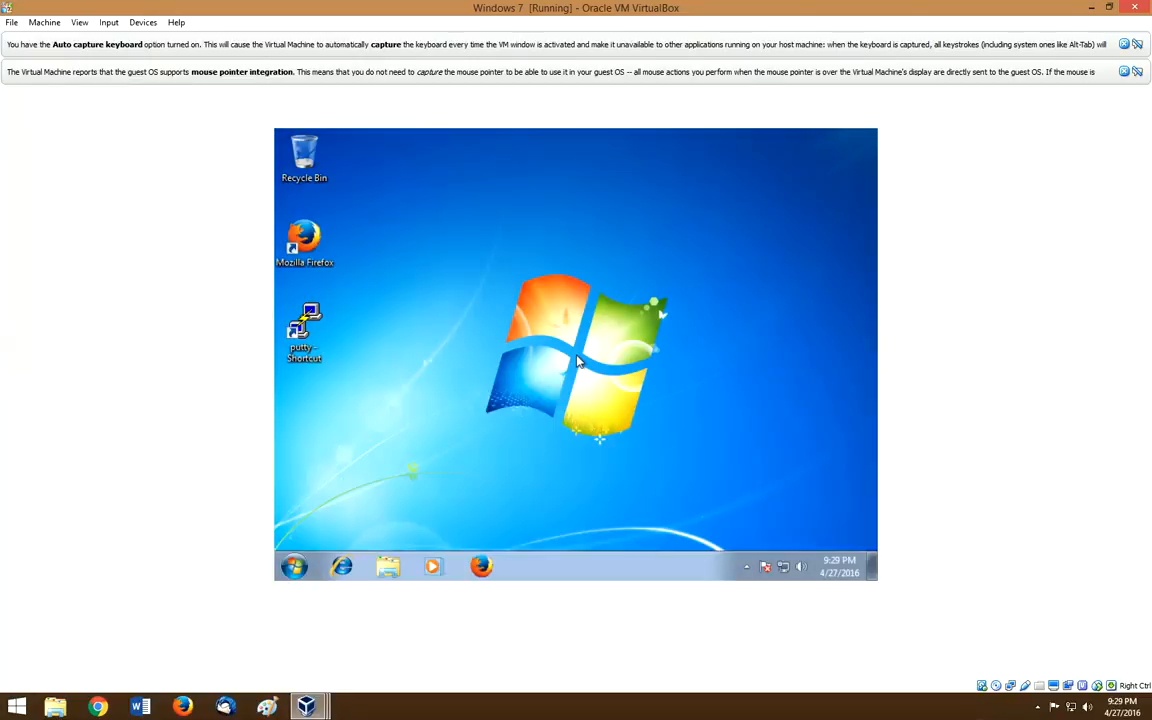
{"action": "left_click", "coordinate": [309, 571]}
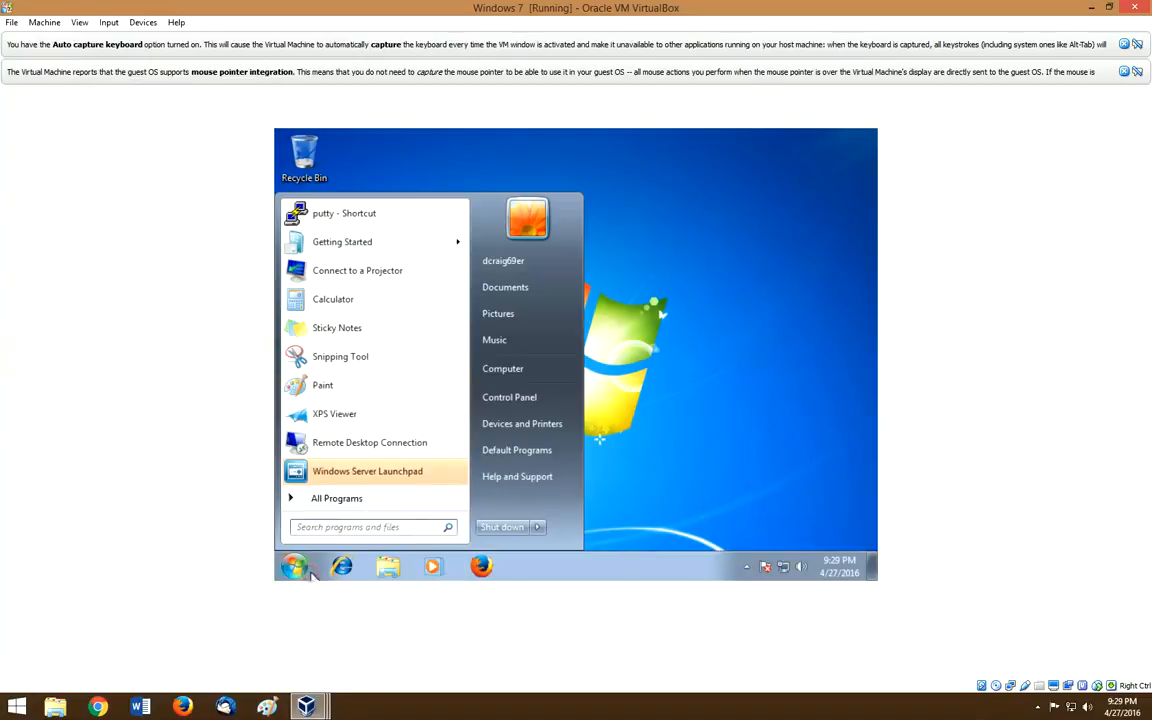
{"action": "left_click", "coordinate": [651, 285]}
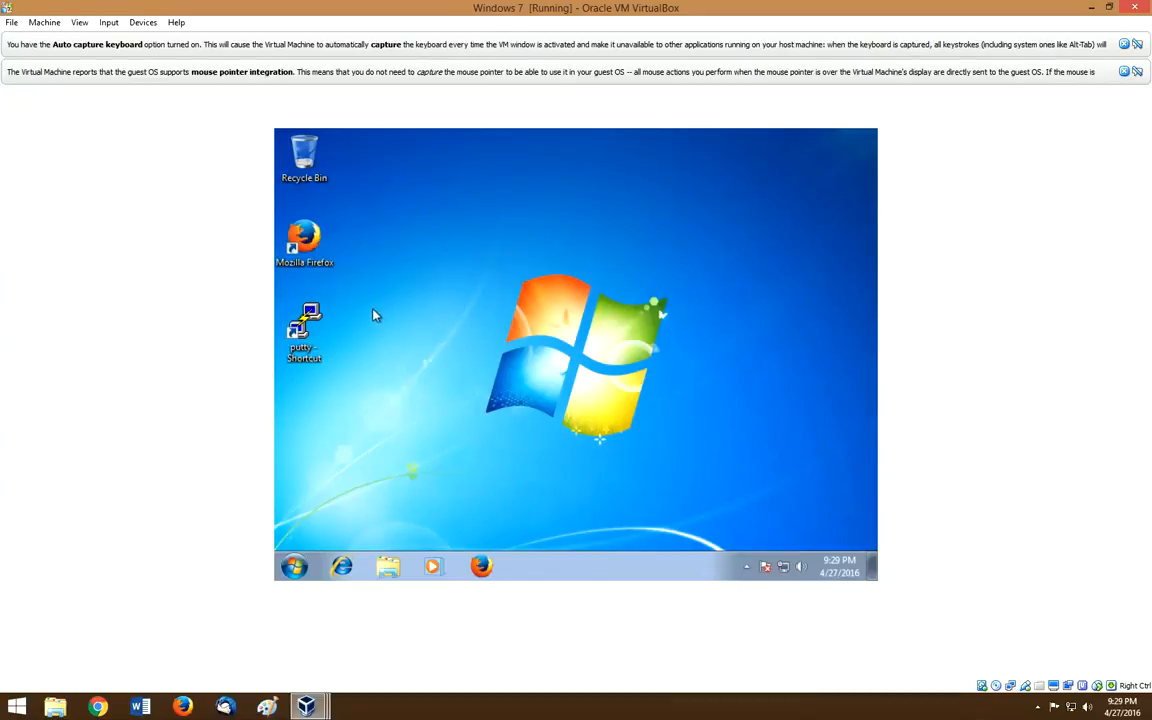
Step: Launch PuTTY from the desktop shortcut and open an SSH connection to 192.168.1.103
{"action": "double_click", "coordinate": [305, 322]}
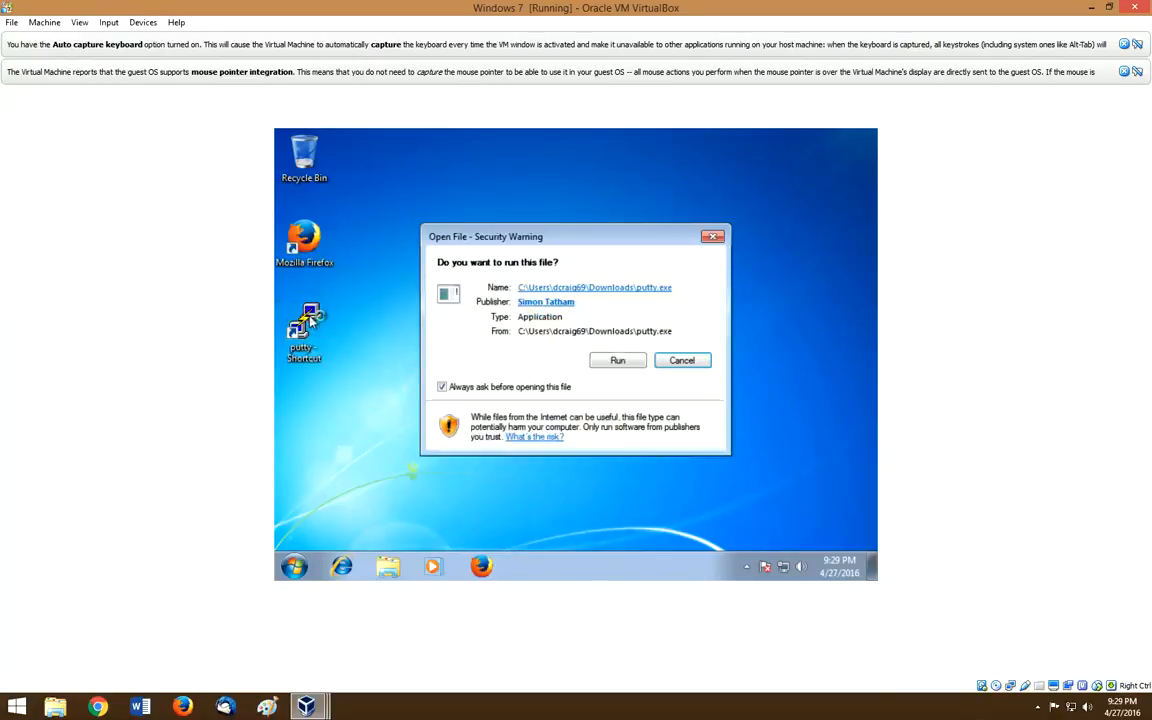
{"action": "left_click", "coordinate": [617, 362]}
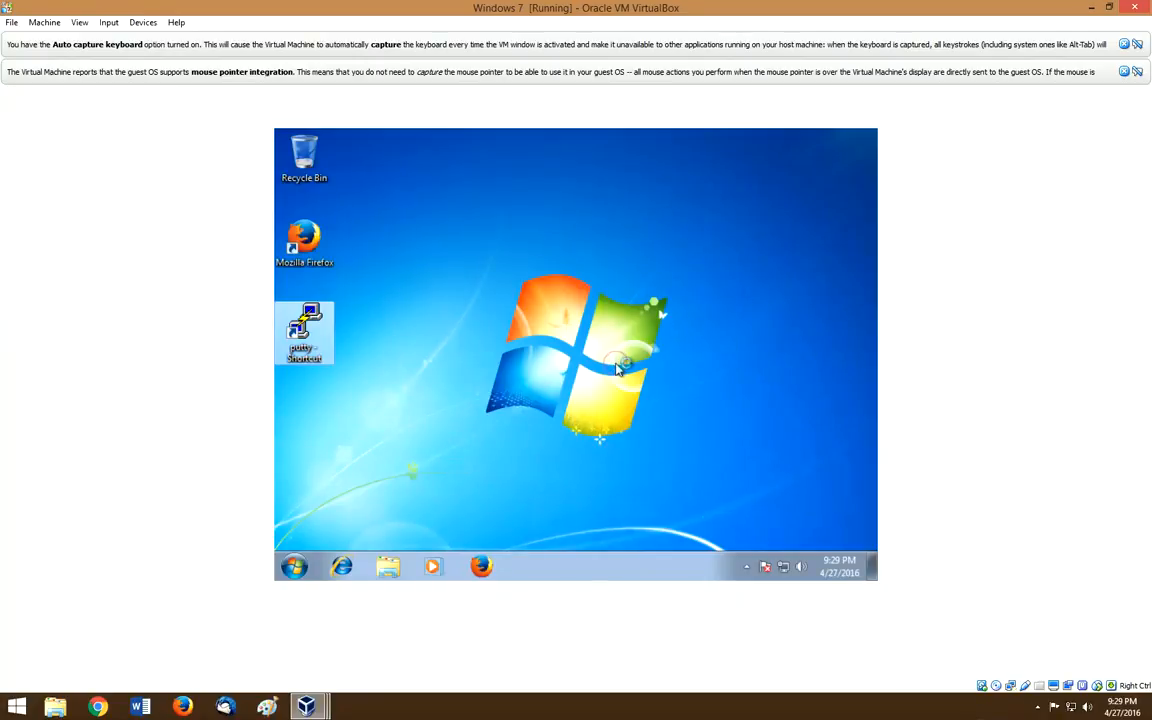
{"action": "left_click", "coordinate": [585, 272]}
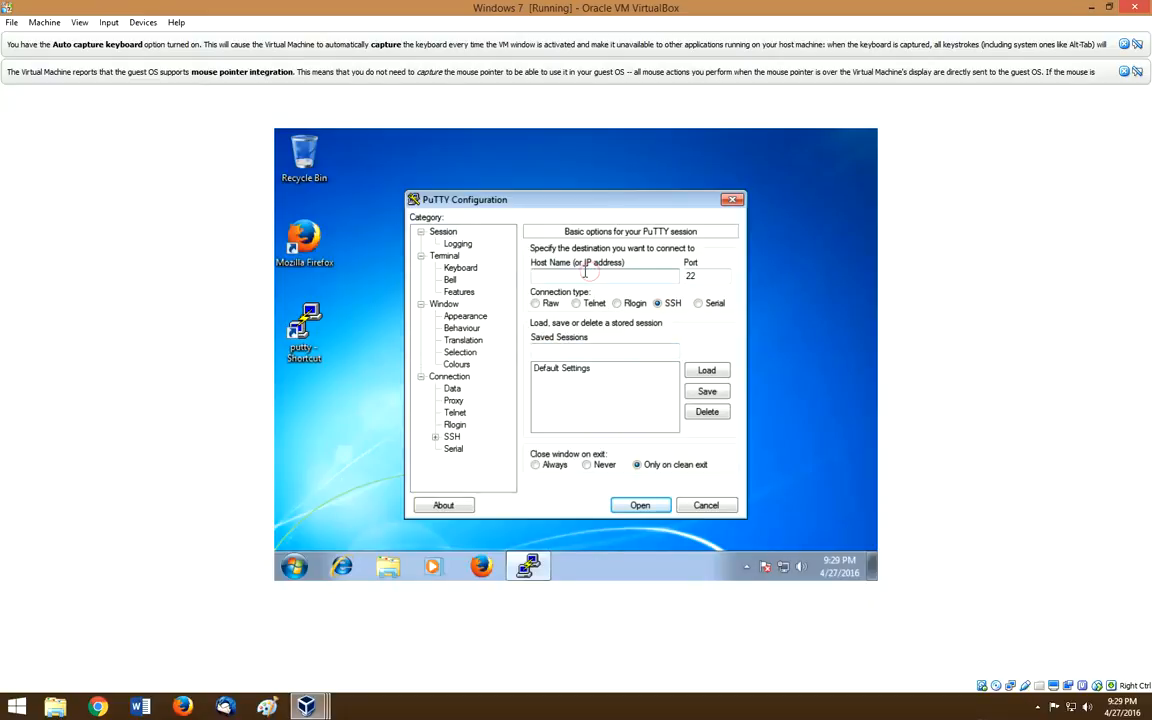
{"action": "type", "text": "192.168.1.103"}
{"action": "left_click", "coordinate": [640, 505]}
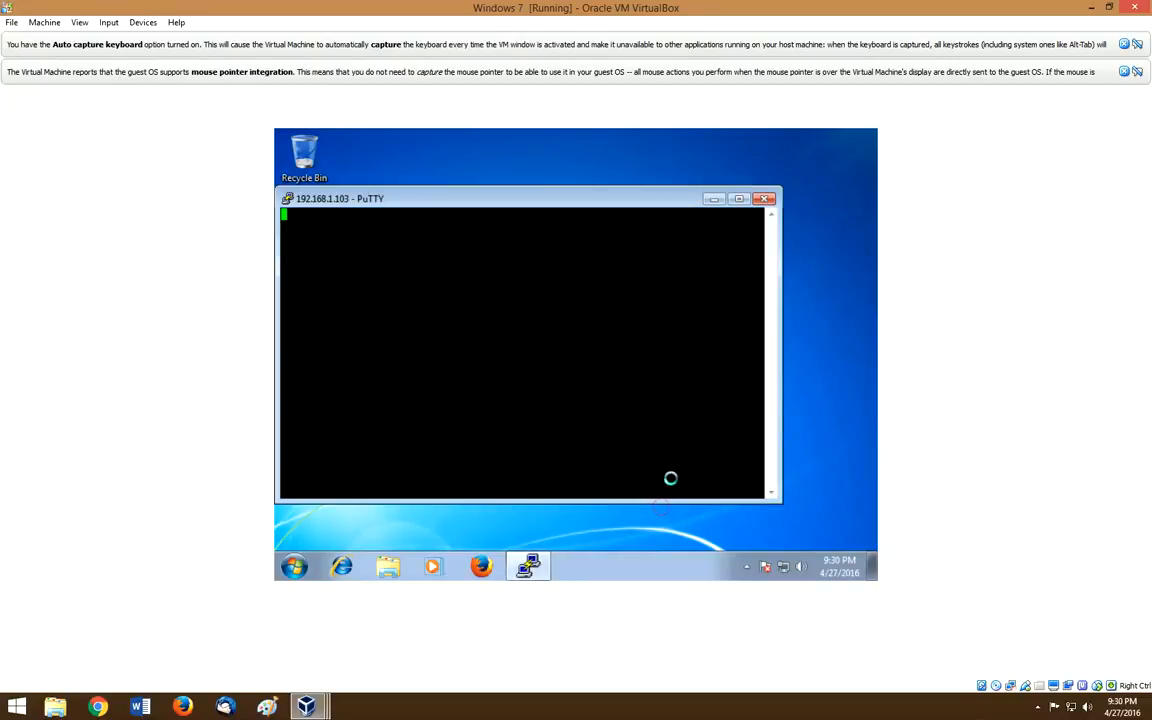
Step: Maximize the PuTTY terminal and submit the login username and password
{"action": "left_click", "coordinate": [739, 199]}
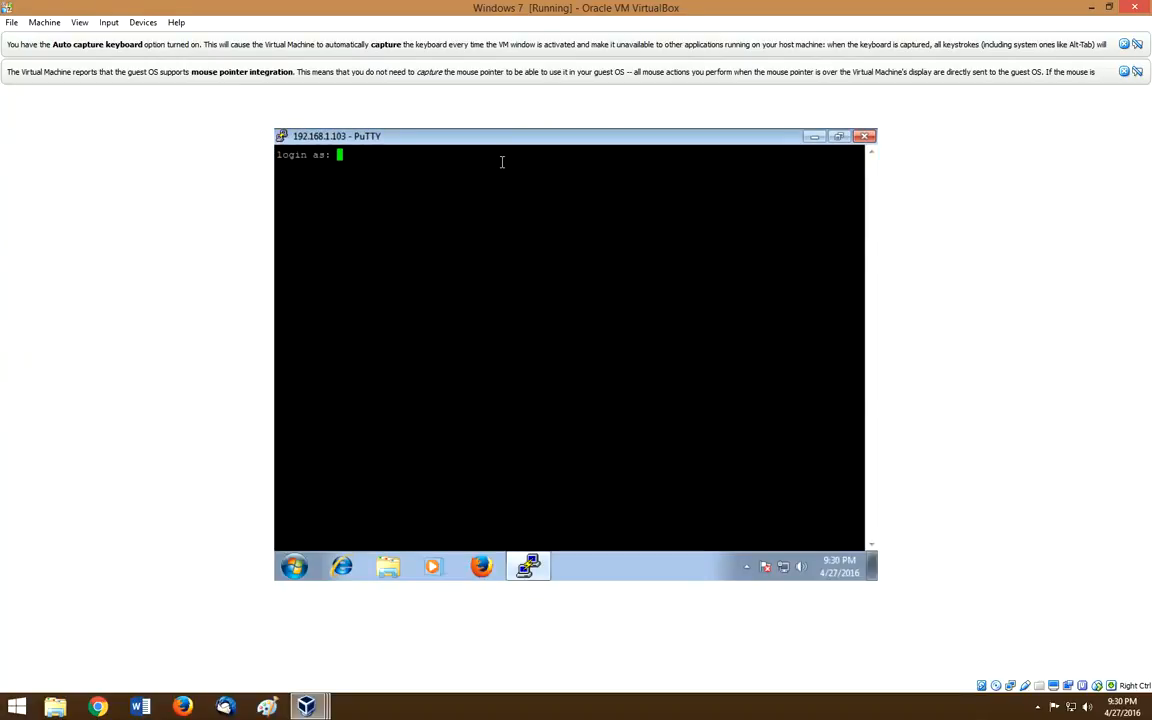
{"action": "key", "text": "Return"}
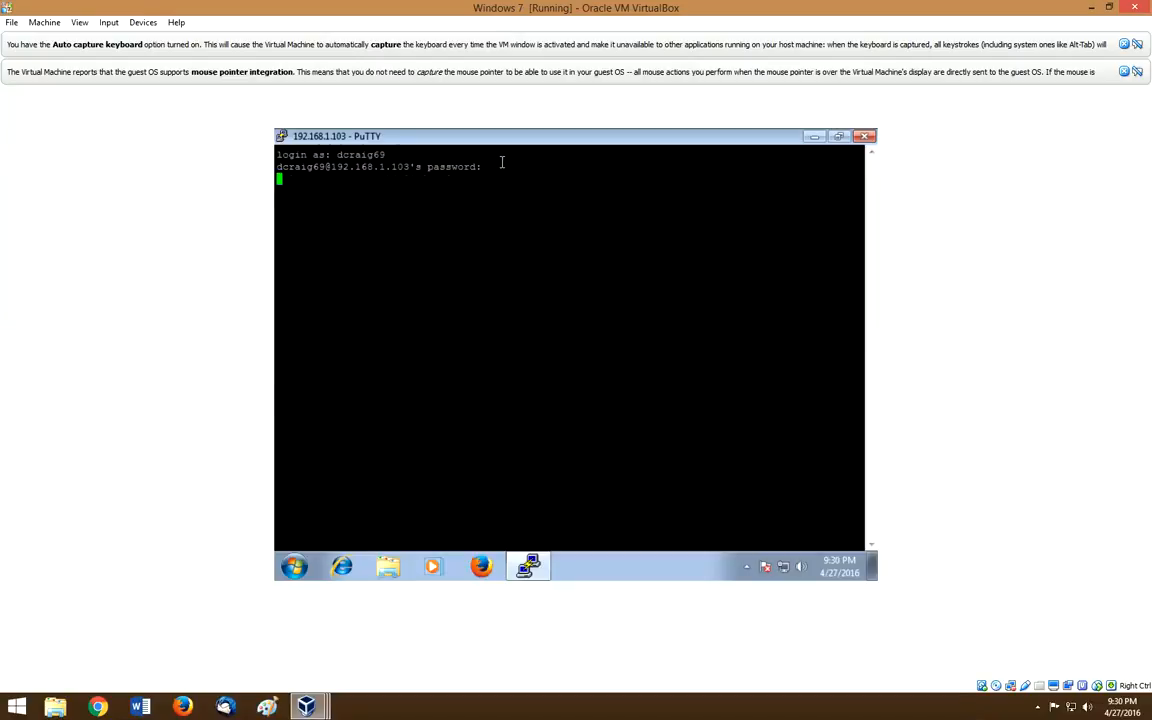
{"action": "key", "text": "Return"}
Step: Run clear, then ls -l to show the nine home directories in long format
{"action": "type", "text": "clear"}
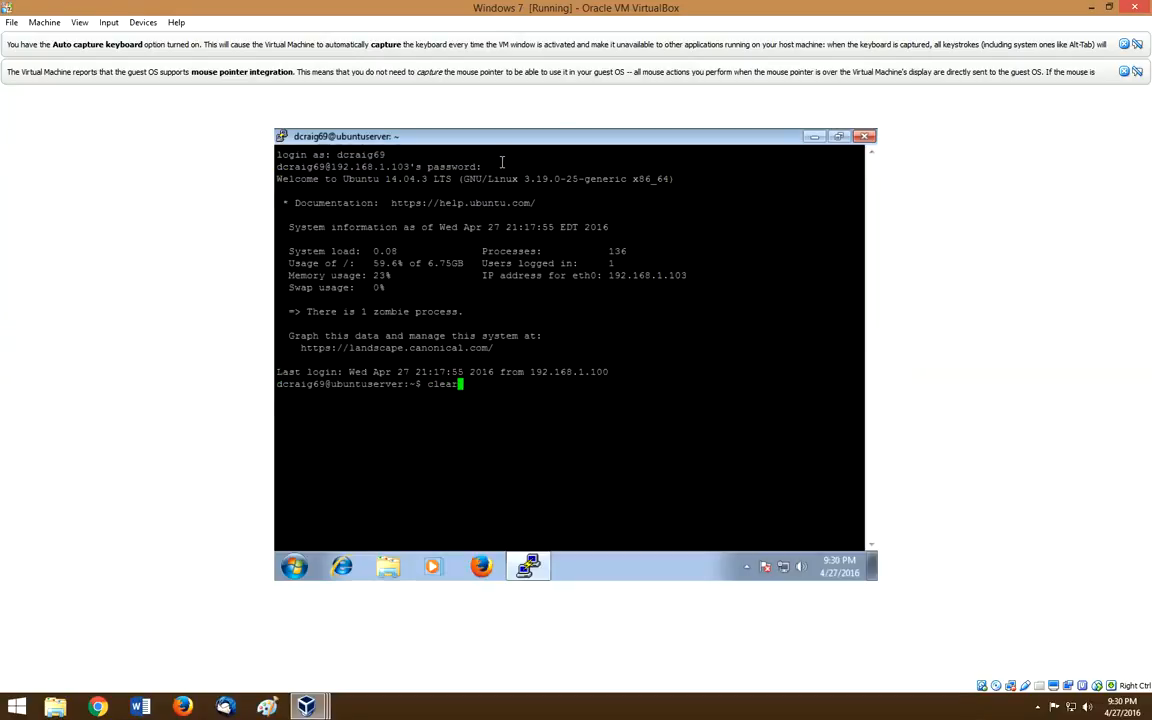
{"action": "key", "text": "Return"}
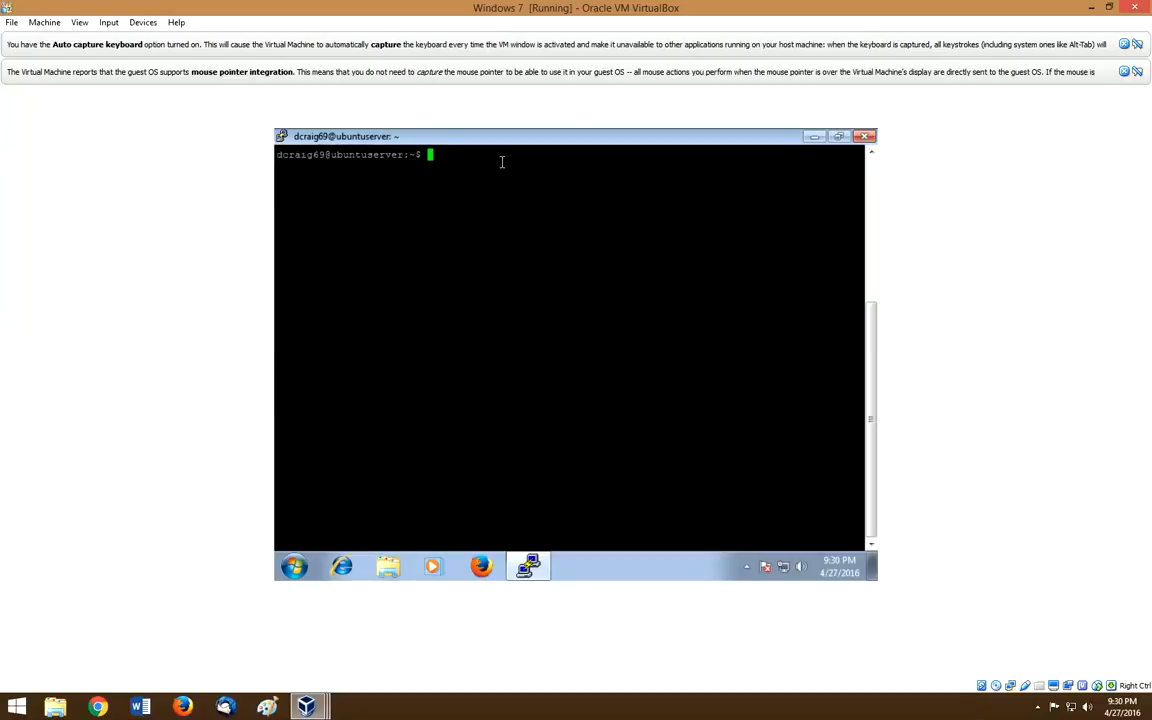
{"action": "type", "text": "ls "}
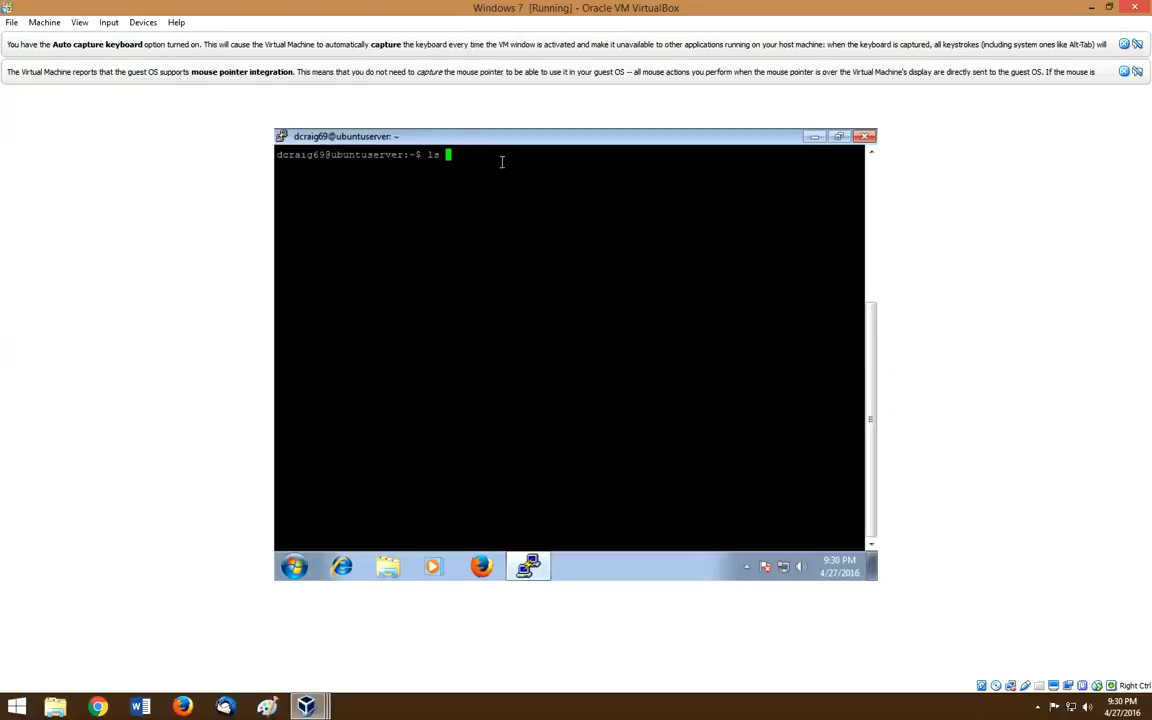
{"action": "type", "text": "-l"}
{"action": "key", "text": "Return"}
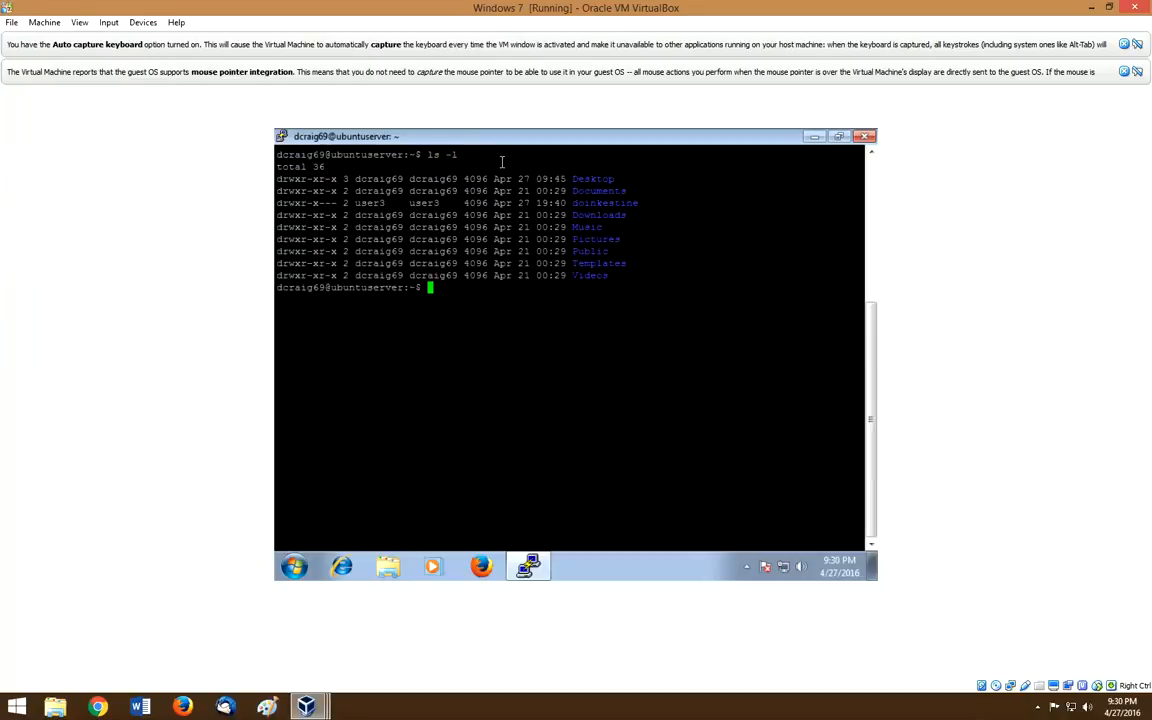
{"action": "type", "text": "-"}
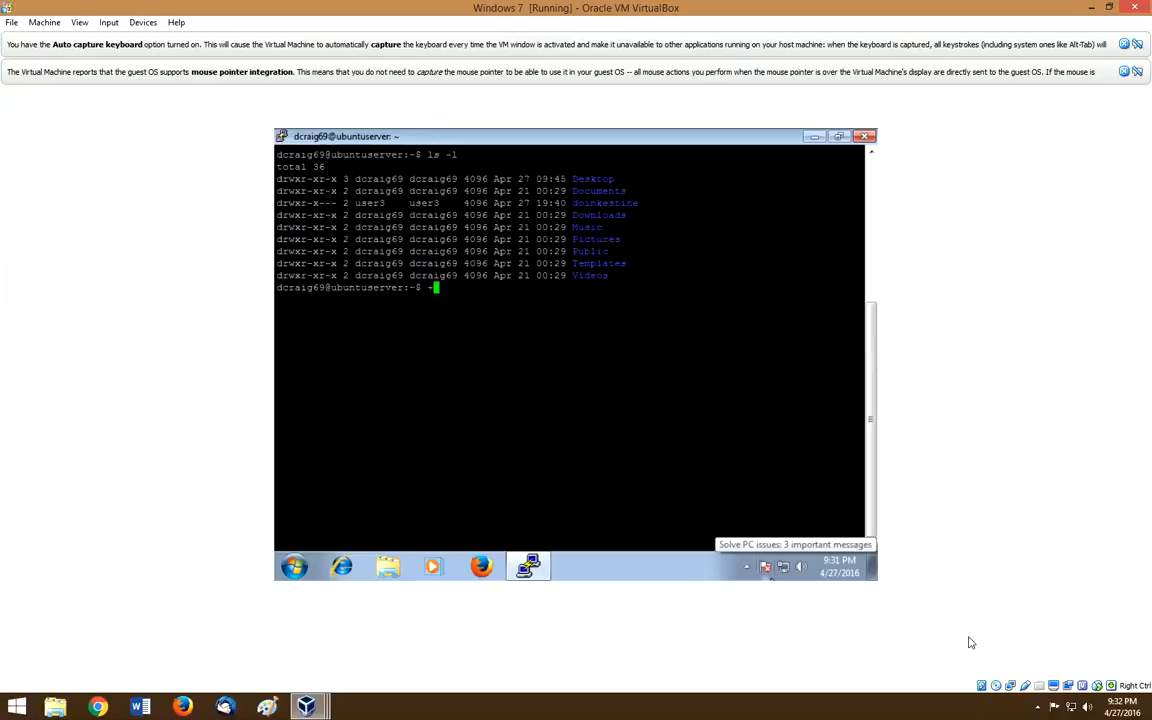
{"action": "left_click", "coordinate": [1038, 707]}
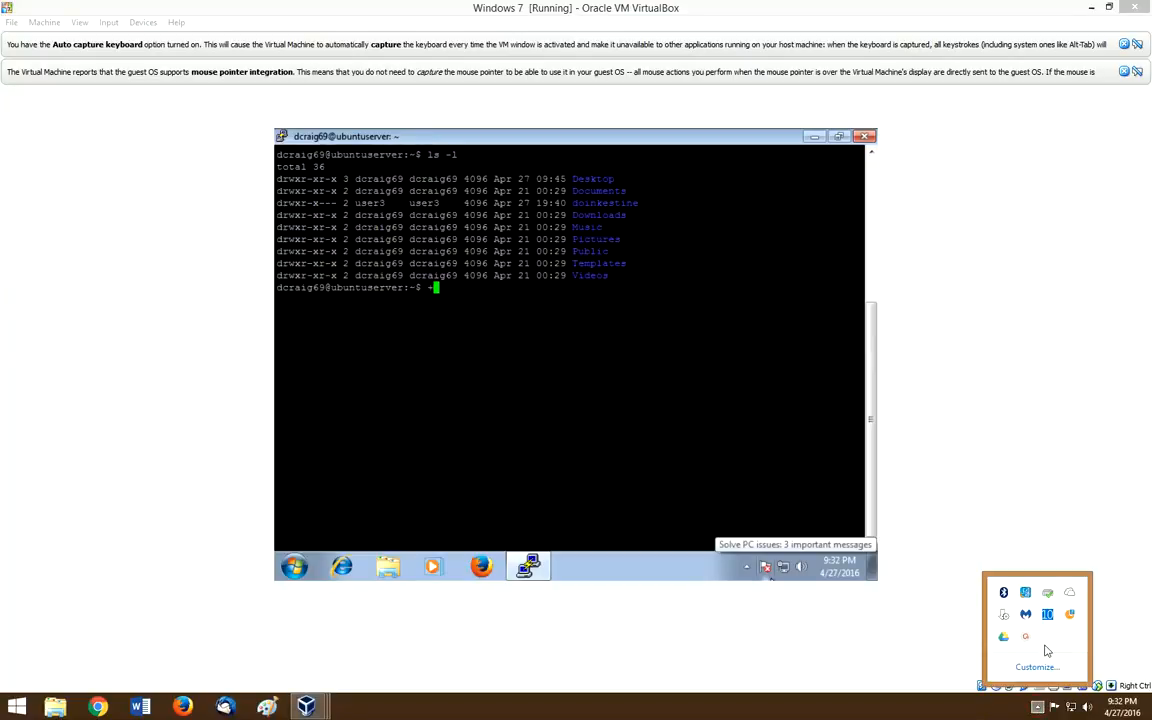